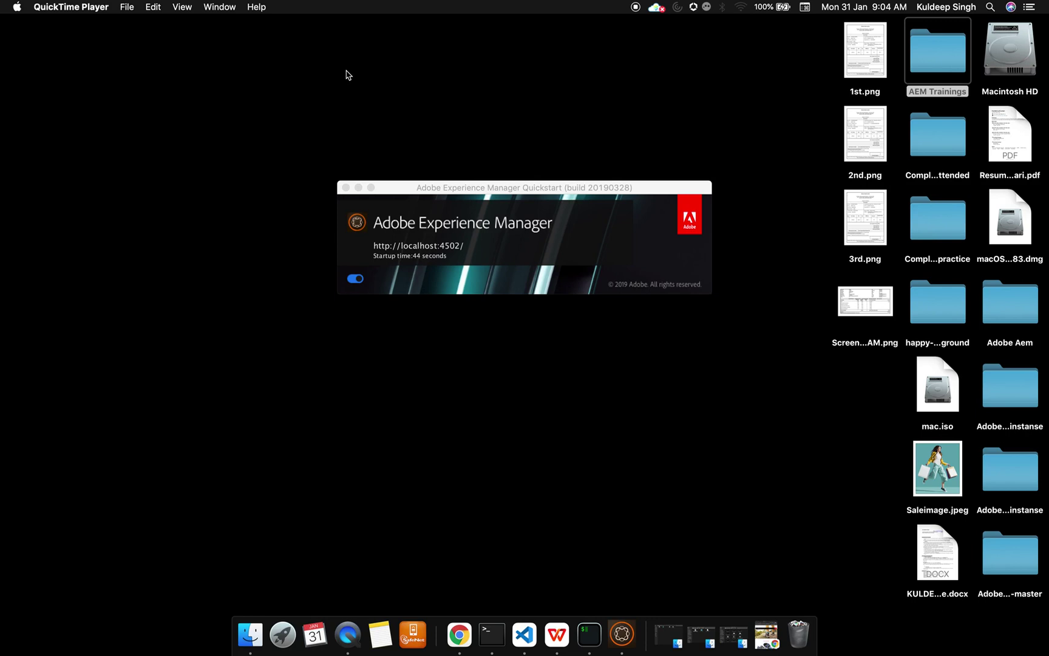
Bring the running AEM Quickstart window for localhost:4502 to the front
click(436, 184)
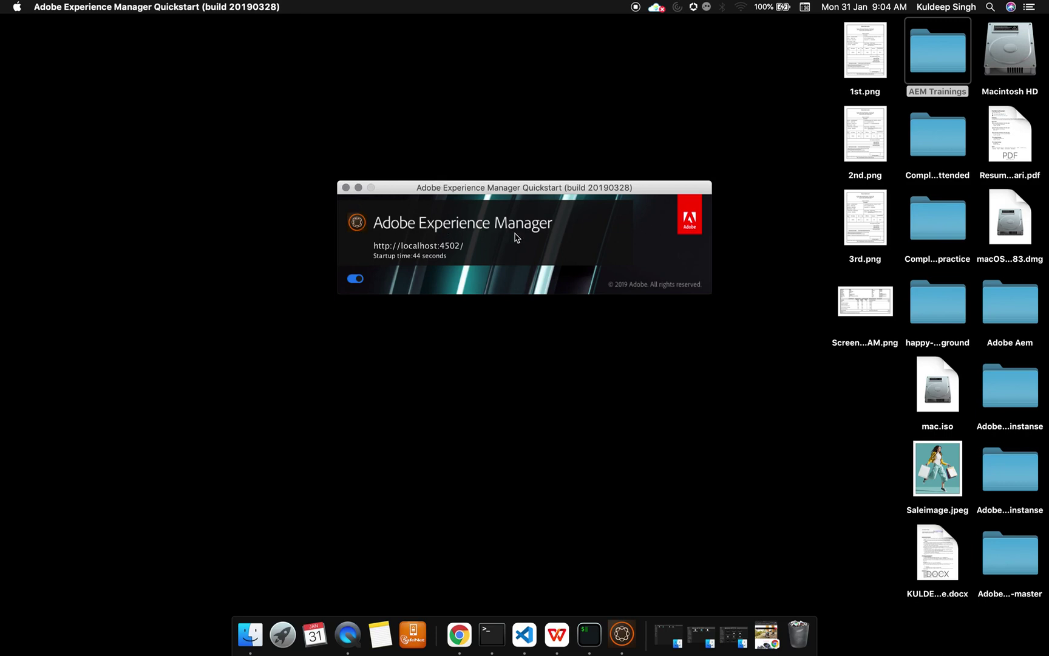
Restore and maximize the browser, closing the Demo, Tabs Practice and About Us tabs
click(460, 635)
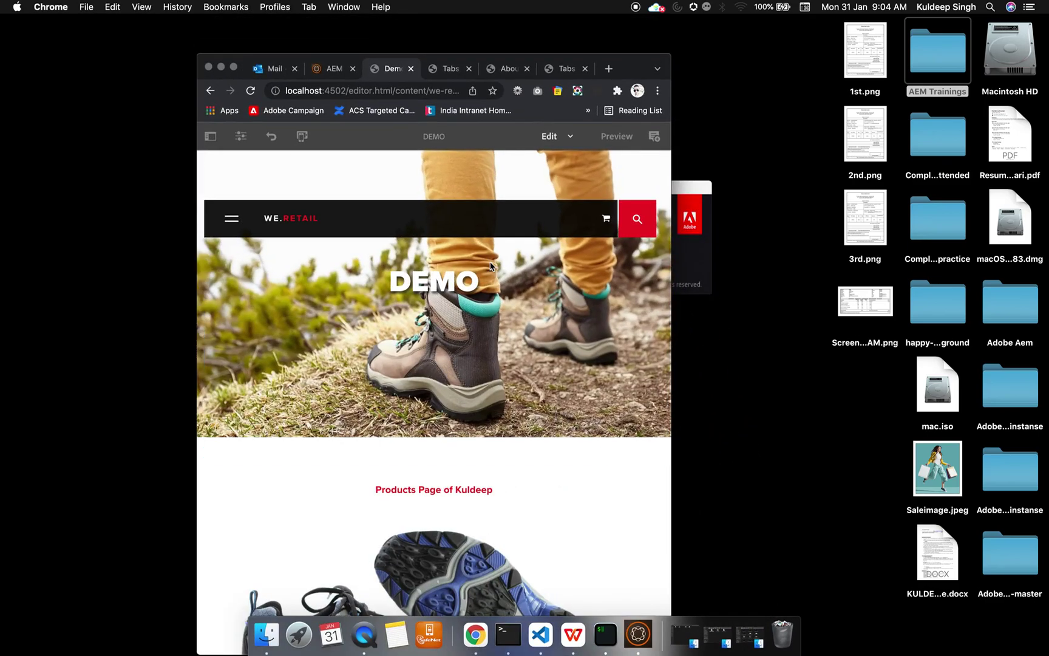
click(233, 66)
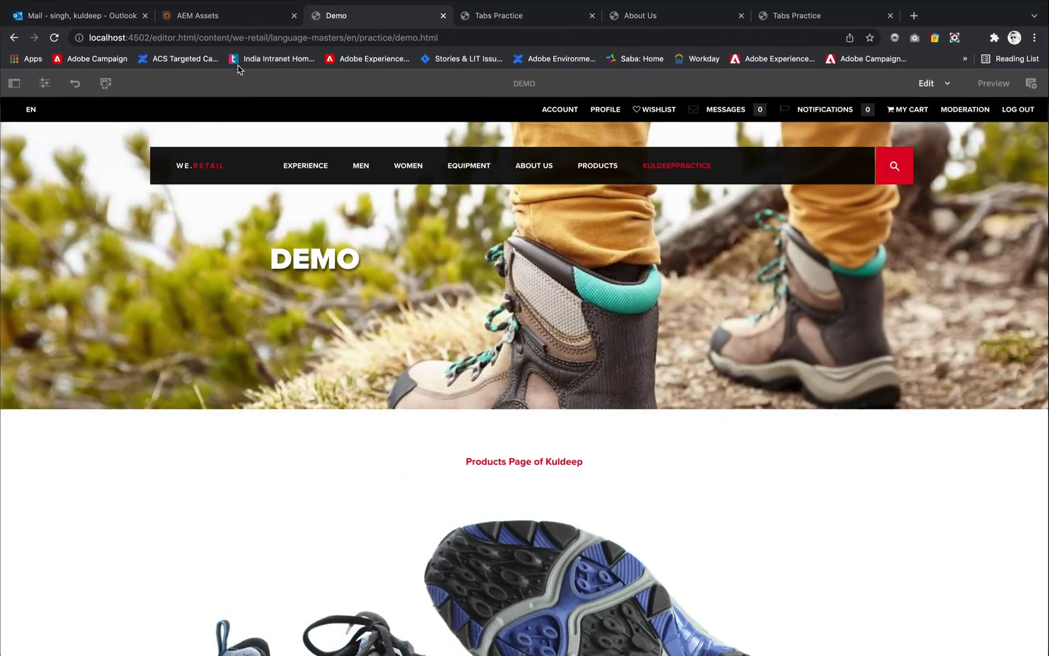
click(443, 16)
click(445, 16)
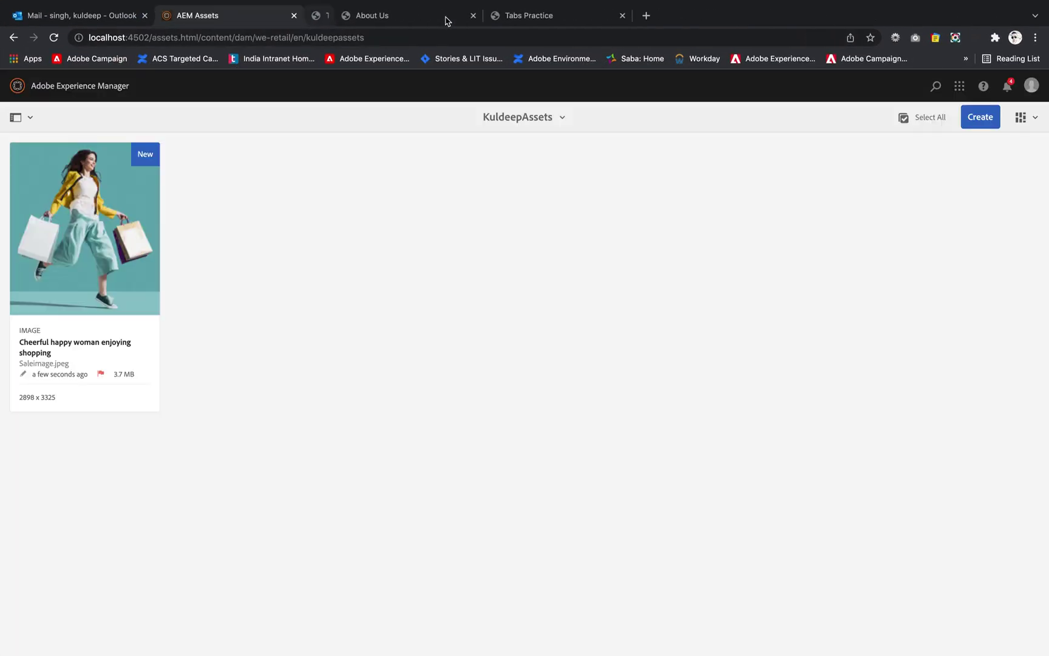
click(444, 17)
click(441, 16)
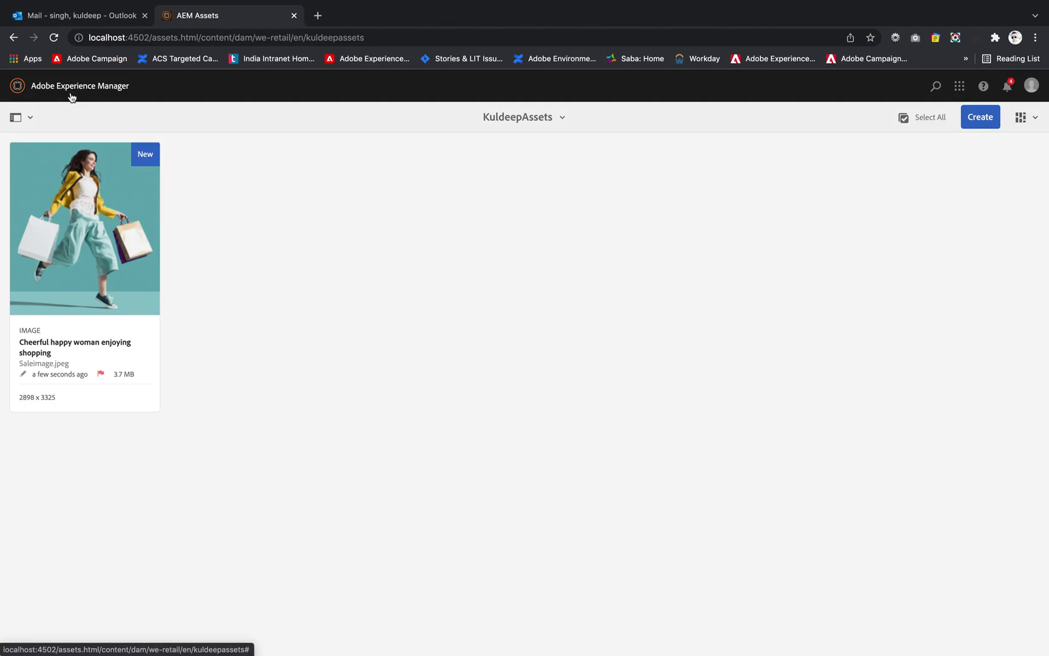
Open the Sites console from the AEM navigation panel
click(71, 97)
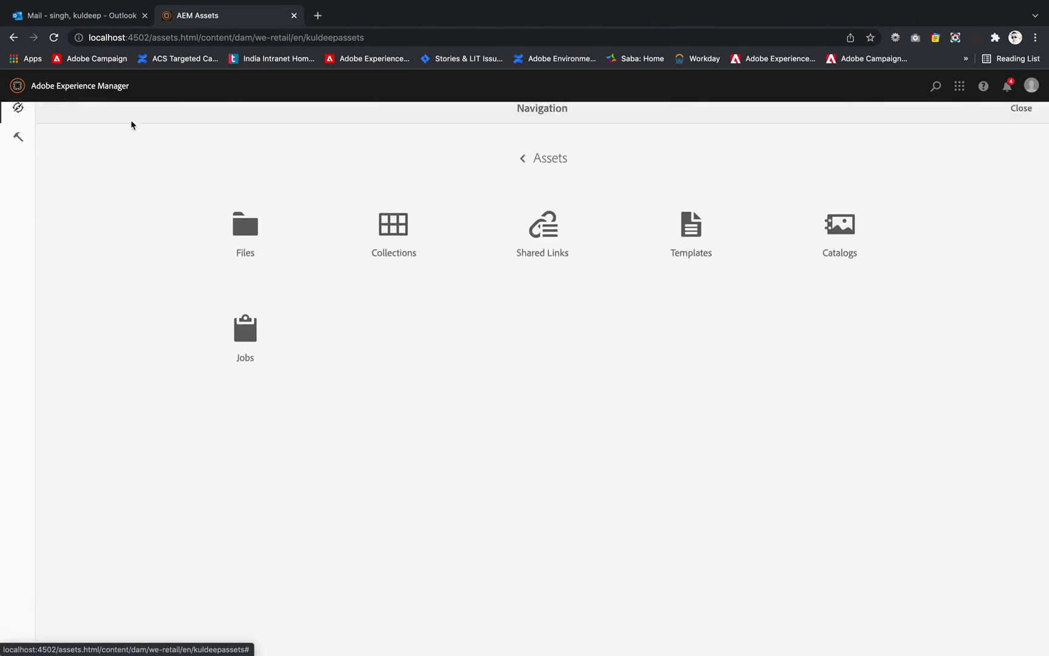
click(521, 170)
click(393, 243)
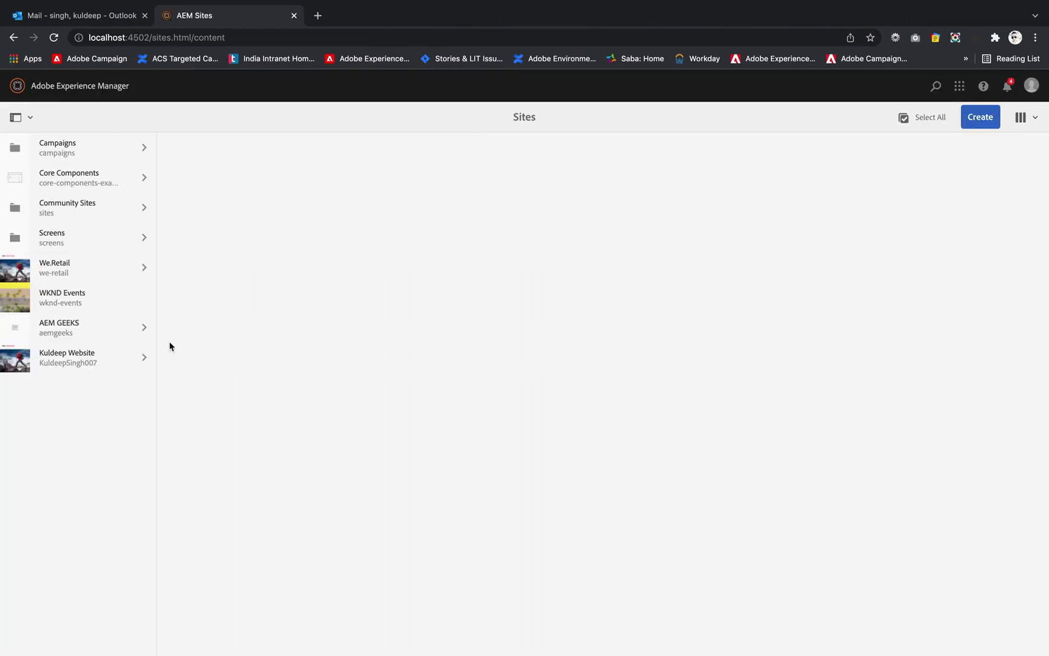
Browse We.Retail > Language Masters > English > KuldeepPractice and select the About Us page
click(139, 271)
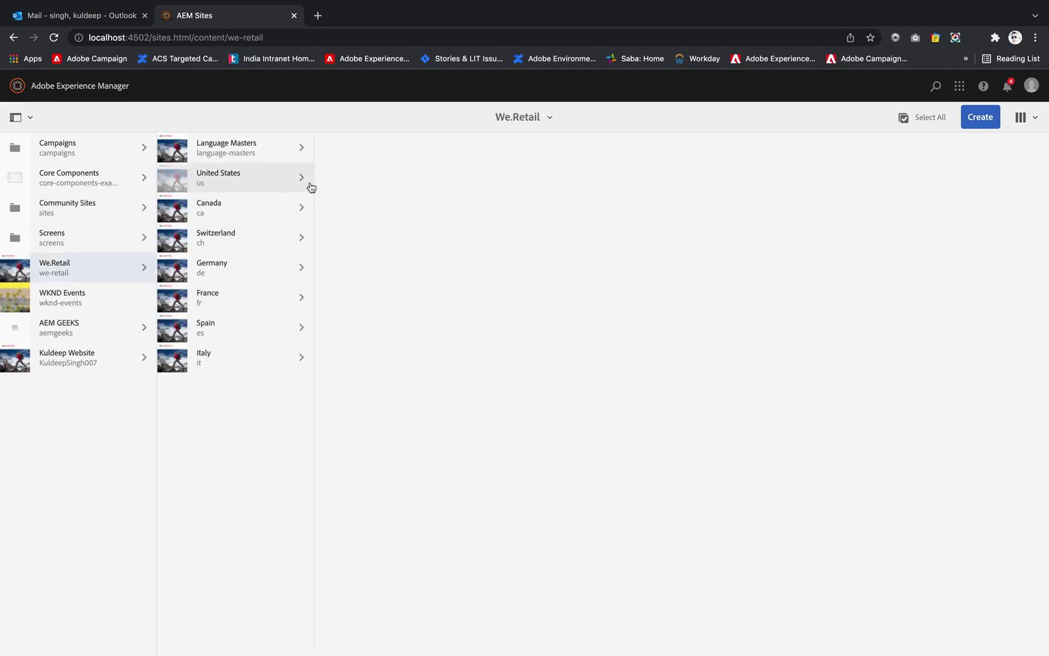
click(302, 157)
click(395, 162)
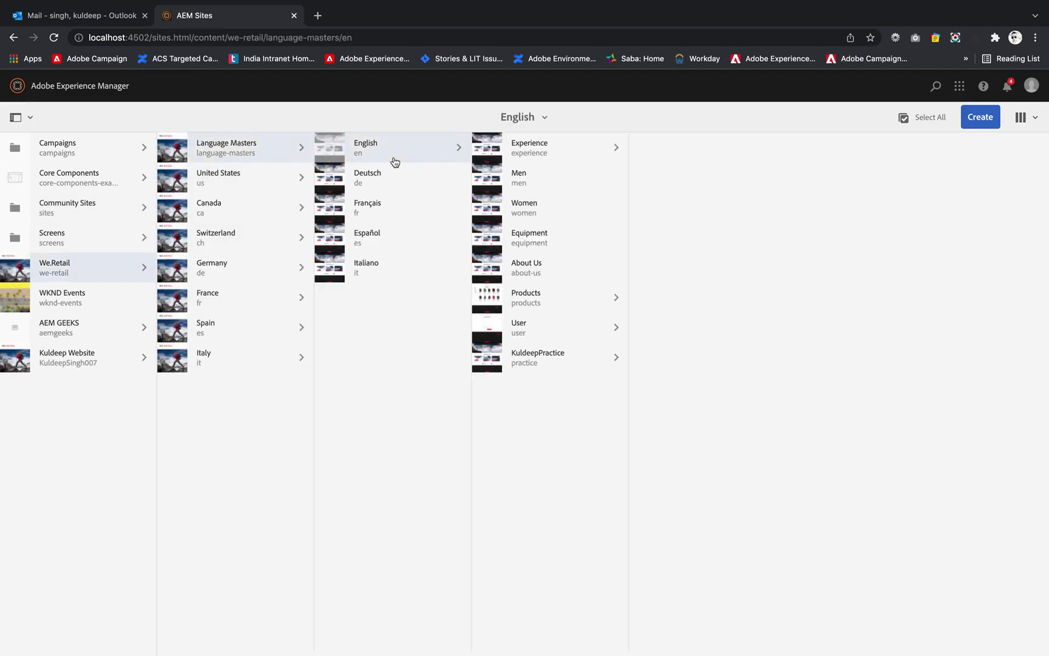
click(535, 364)
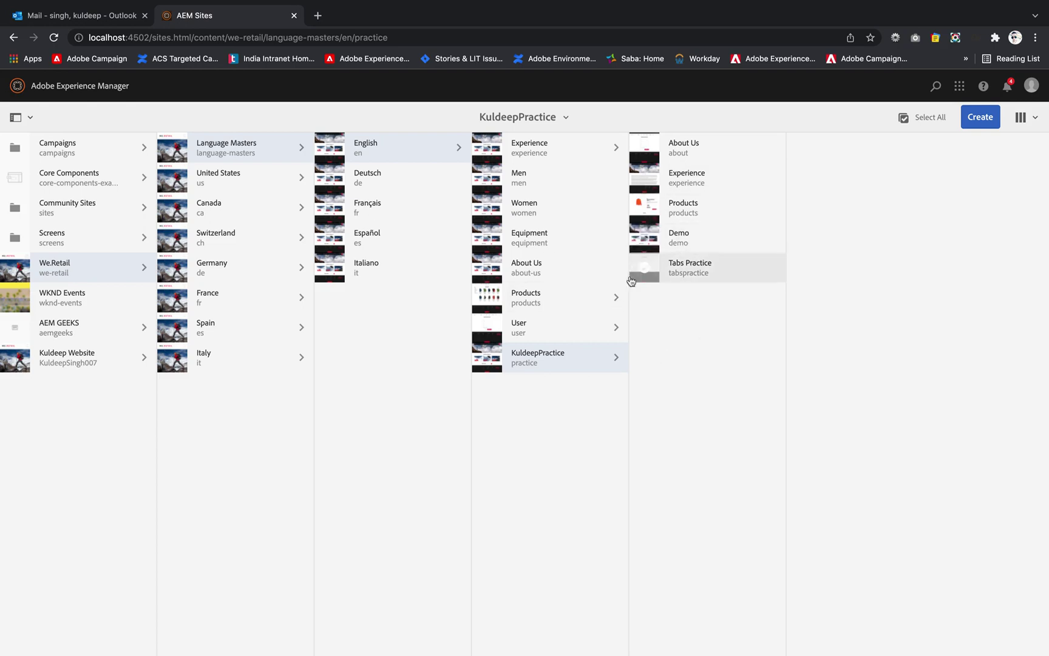
click(645, 152)
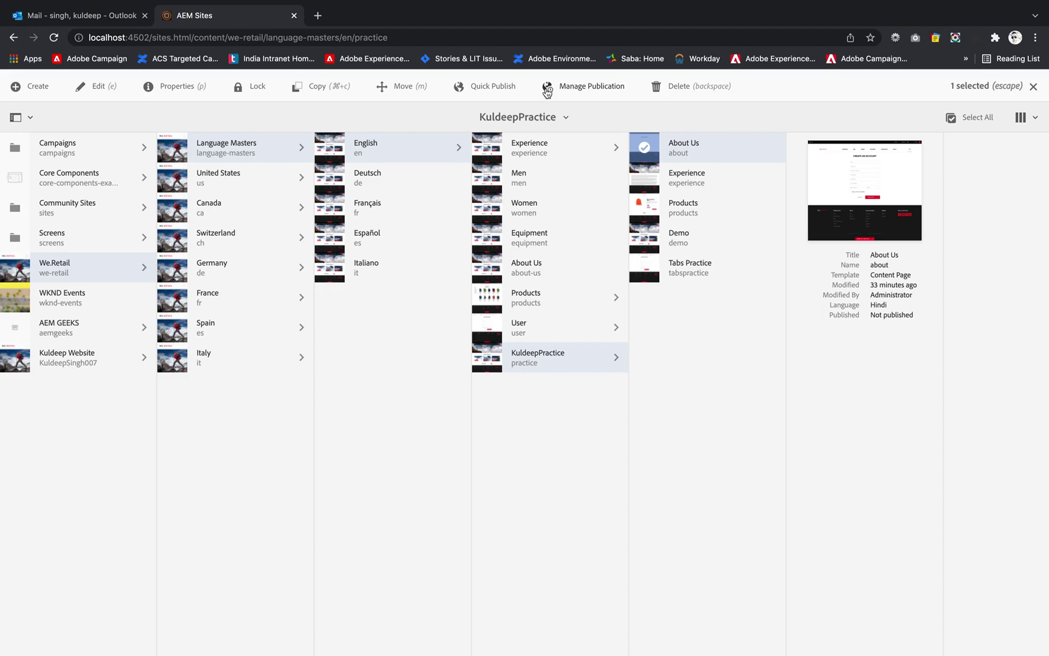
Quick-publish About Us, then change the selection to only the Experience page
click(492, 86)
click(593, 401)
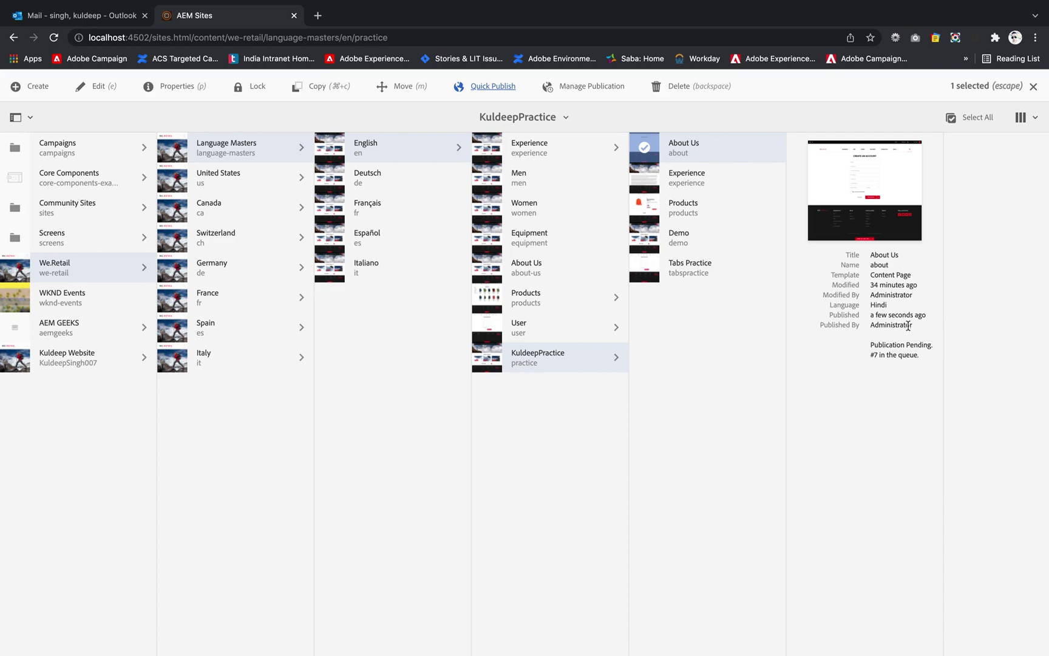
click(644, 177)
click(647, 160)
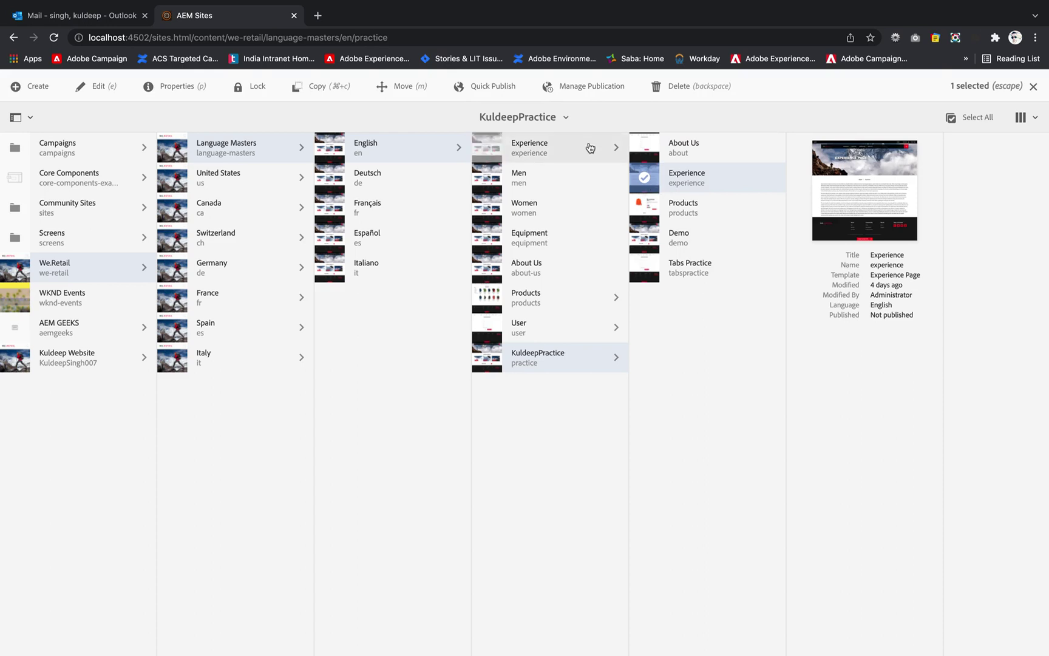
Schedule Experience to publish later on 31 January 2022 at 10:06 am, continuing to Scope
click(585, 88)
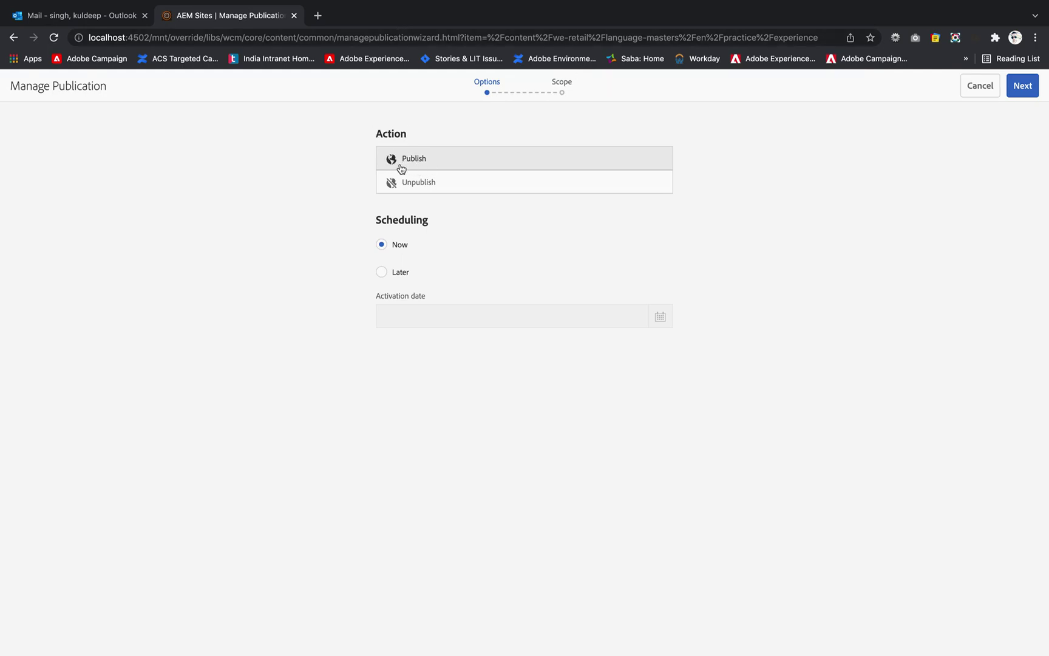
click(430, 192)
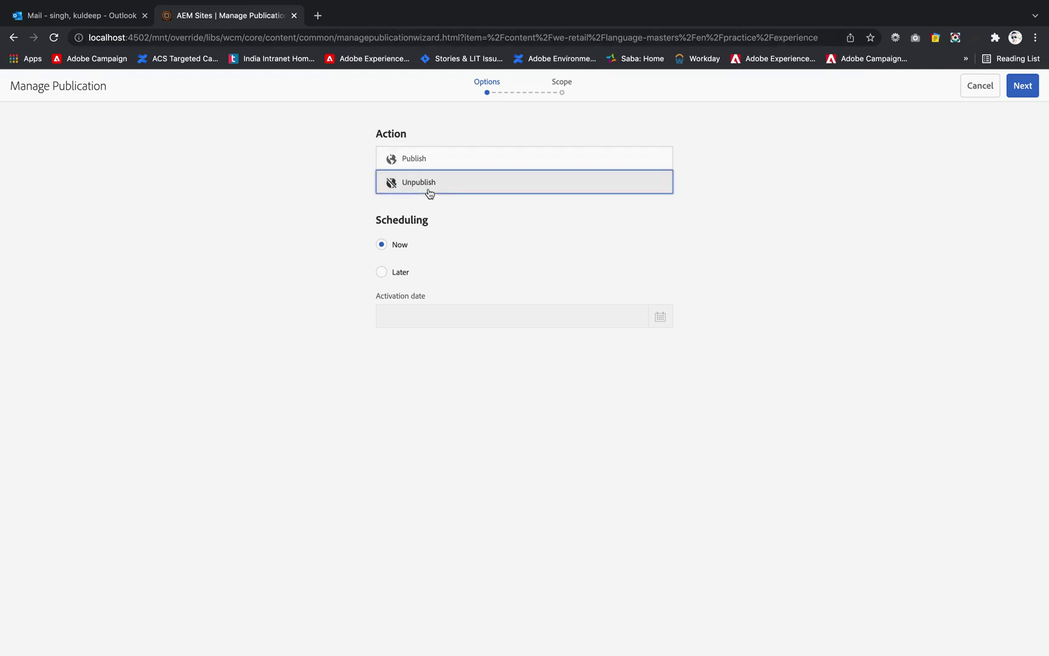
click(430, 166)
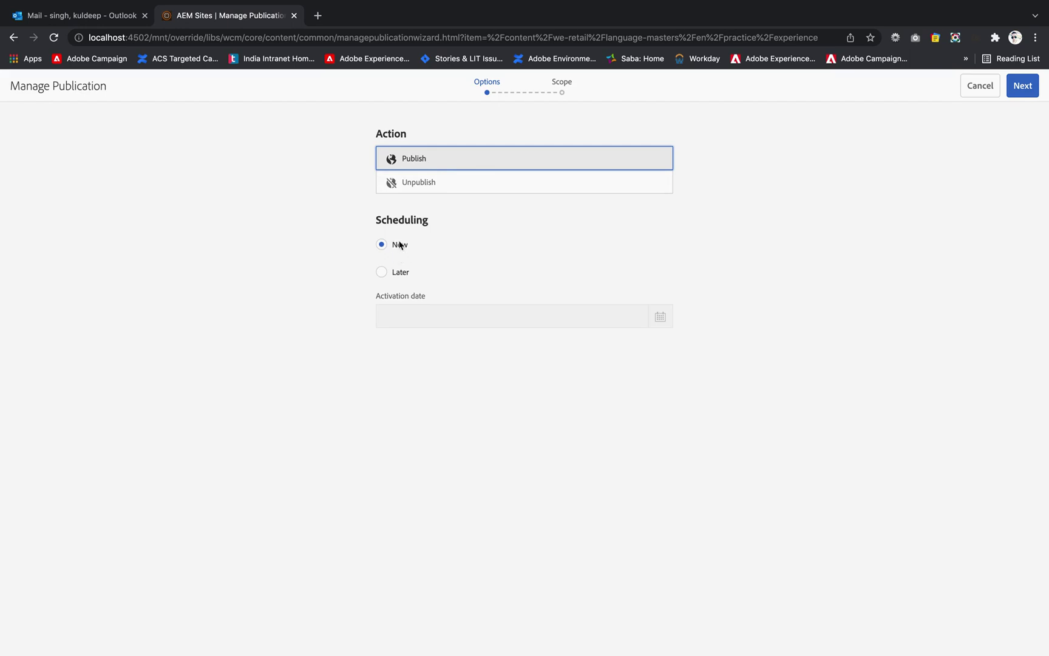
click(382, 278)
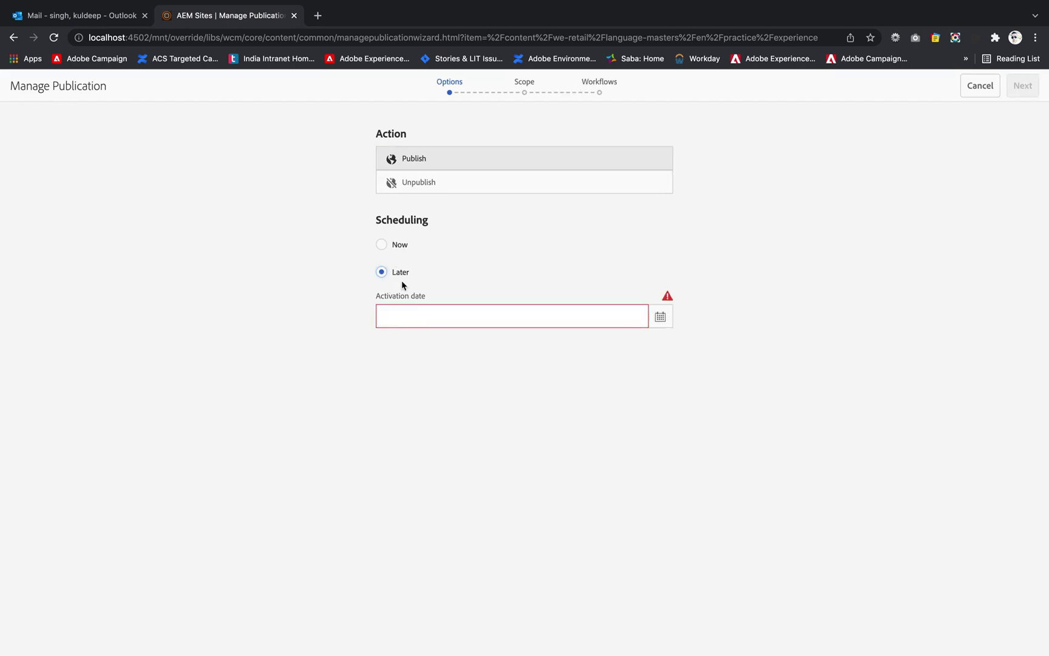
click(661, 317)
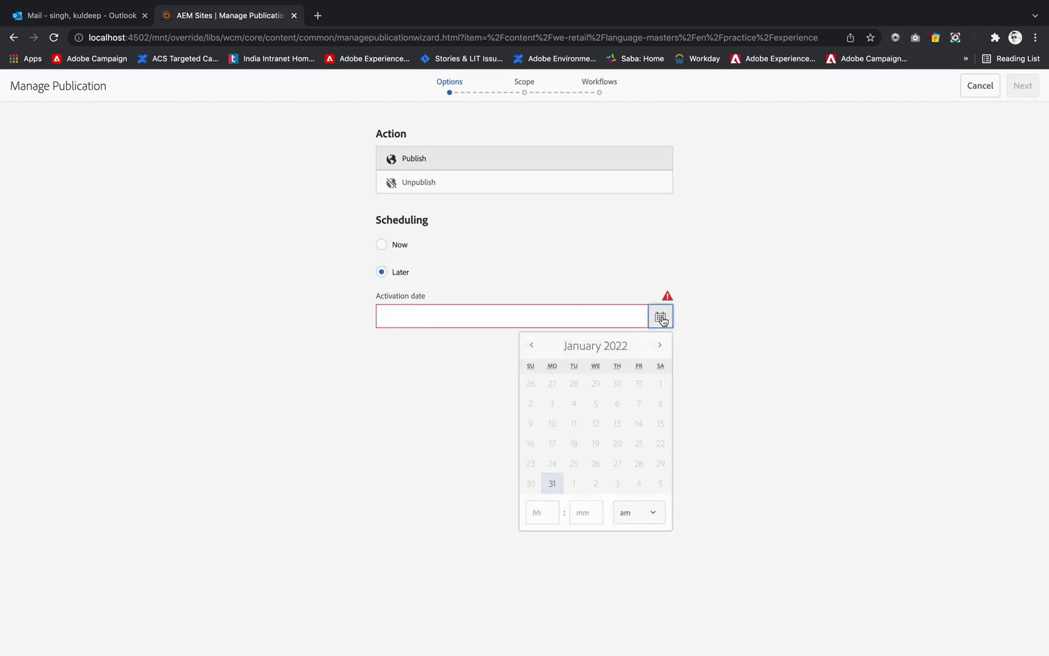
click(552, 483)
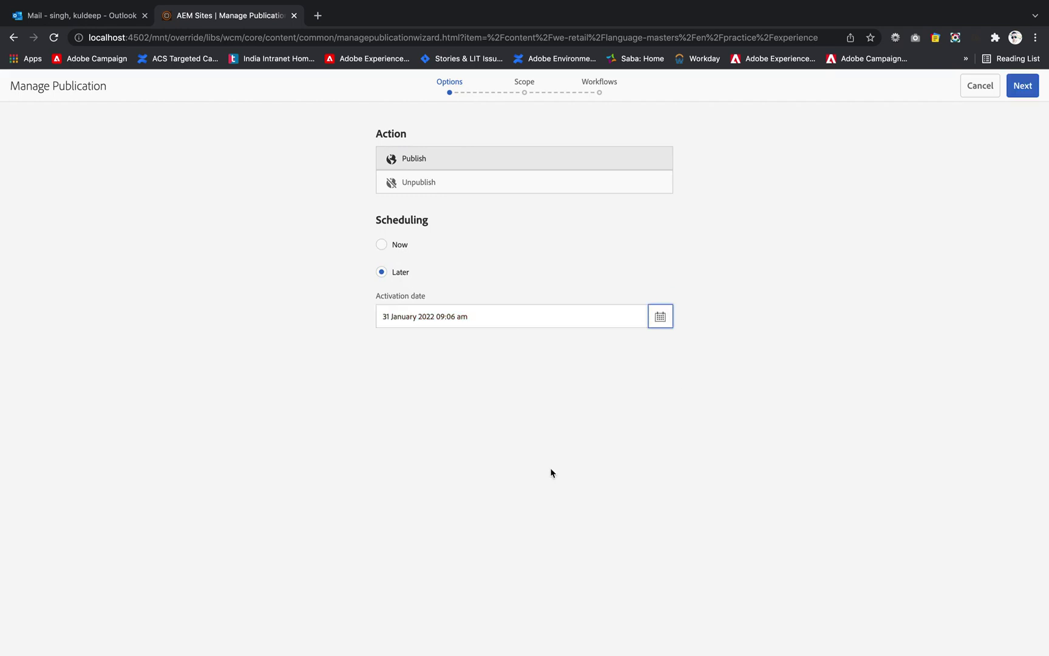
double_click(440, 316)
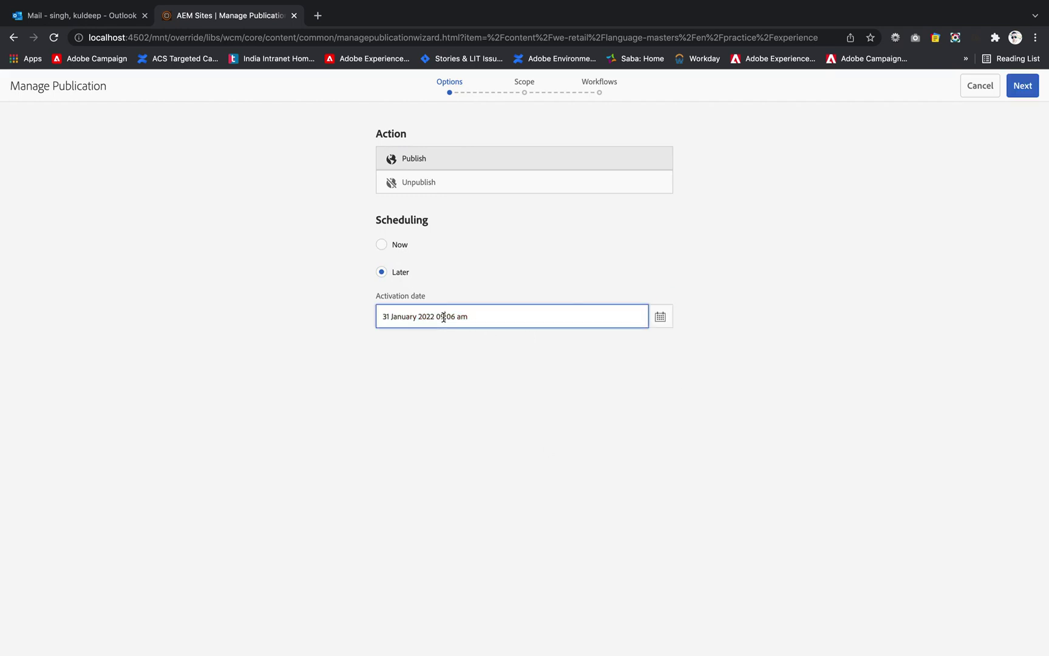
key(BackSpace)
text(10)
click(1024, 87)
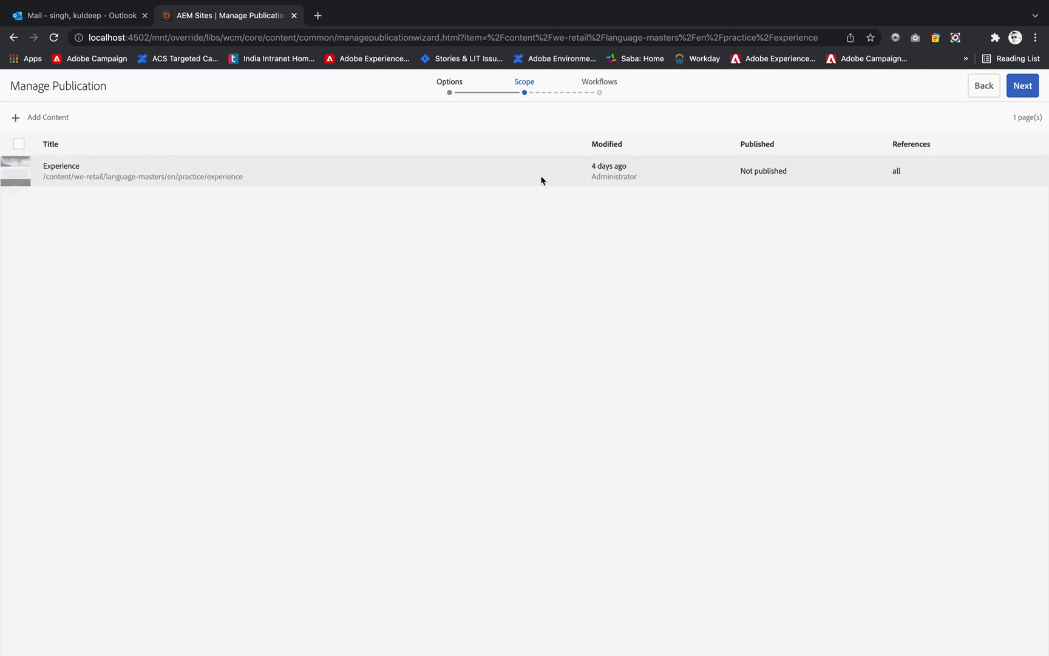
Name the workflow 'Publish Experience Page' and confirm Publish later for Experience
click(1021, 89)
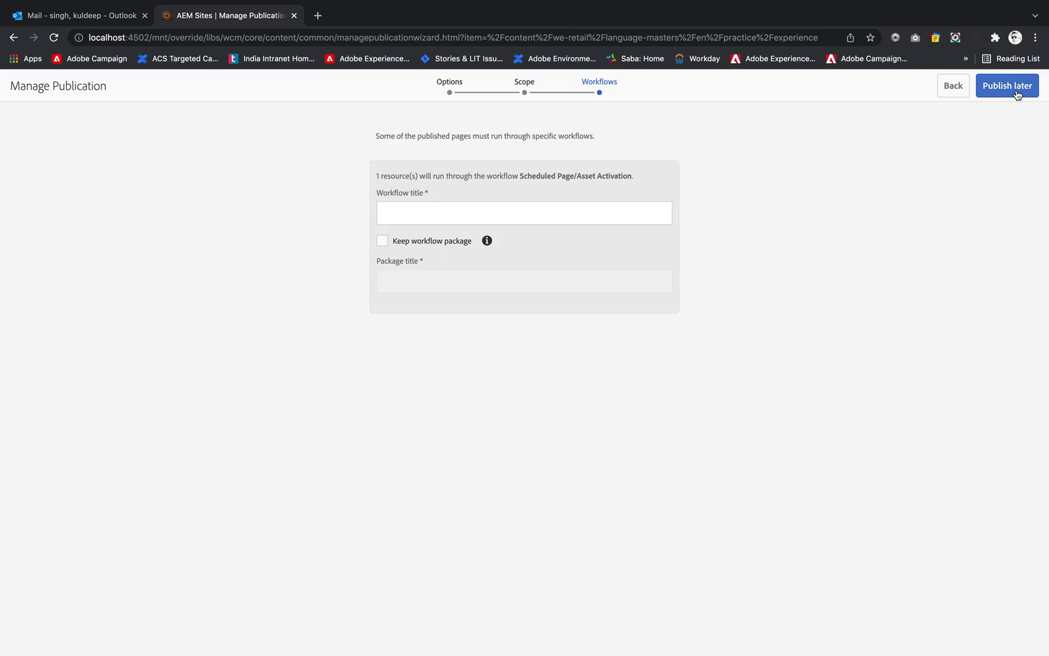
click(518, 218)
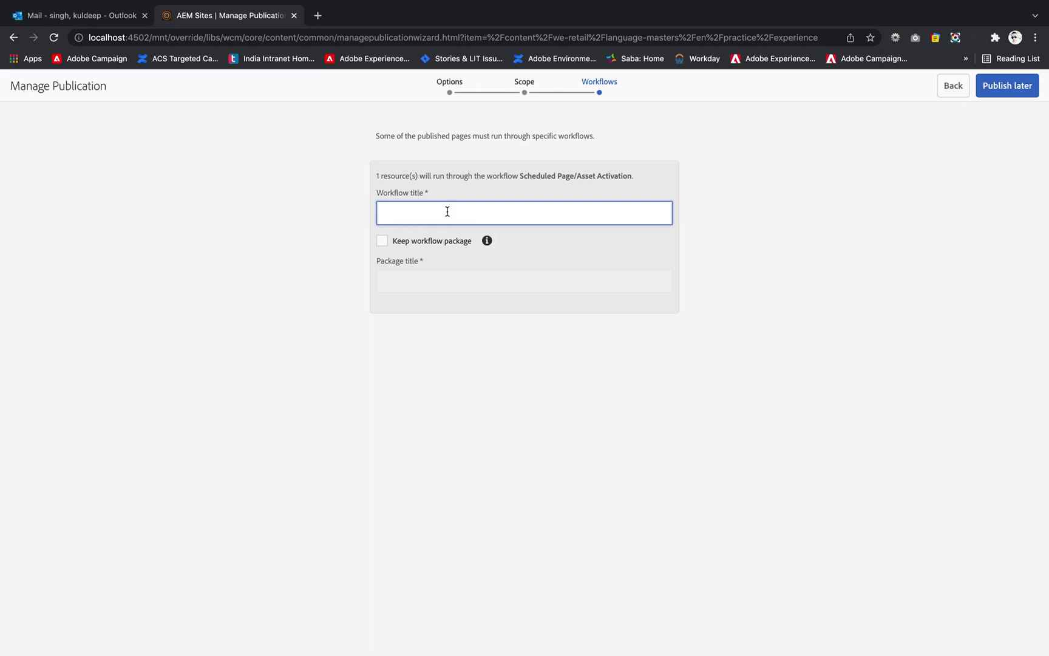
text(Publus)
text(erience Page)
click(1018, 86)
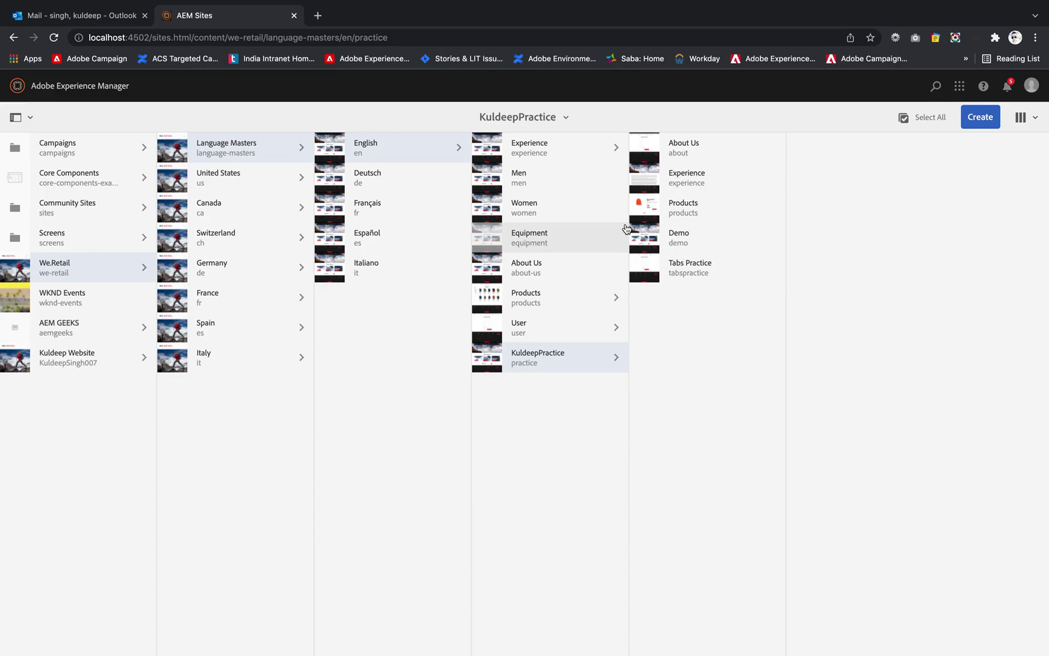
Unpublish About Us through Manage Publication, check its status, then select Experience
click(648, 151)
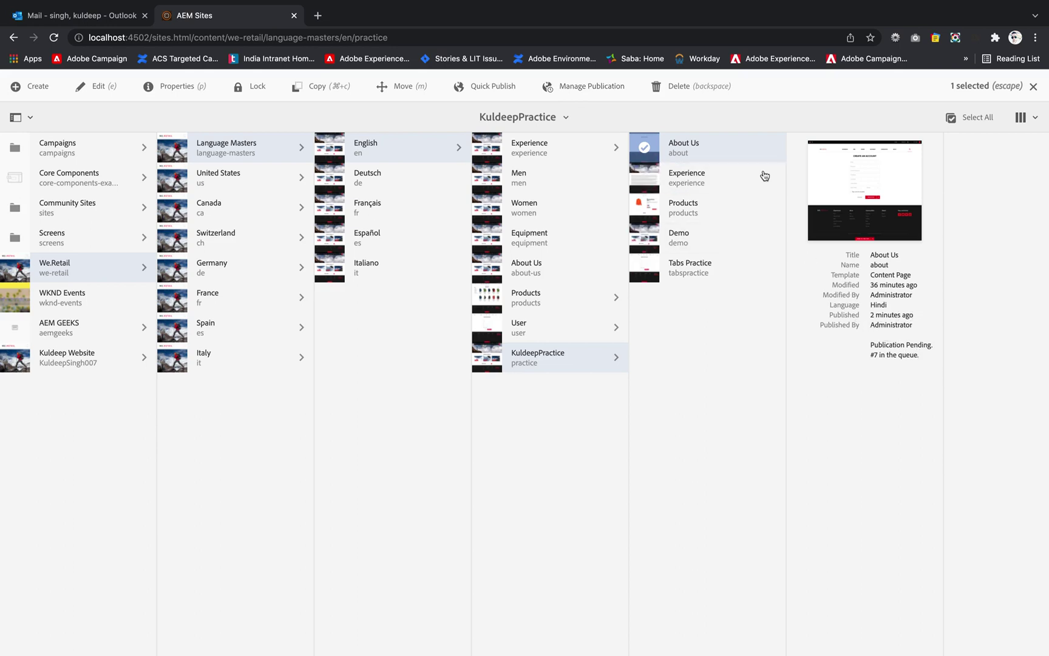
click(606, 94)
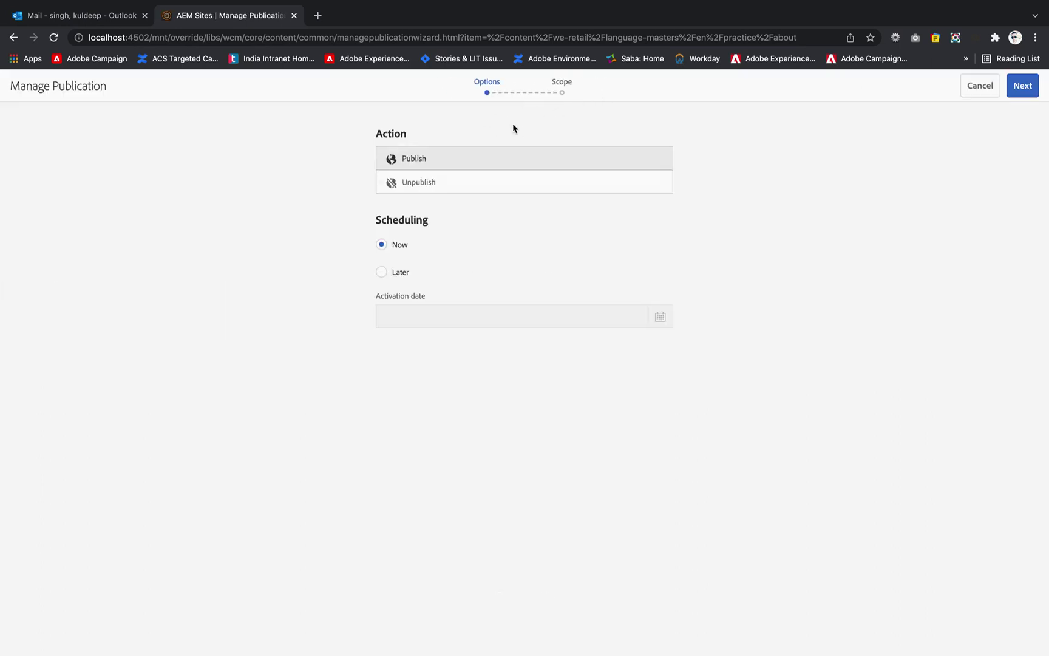
click(404, 189)
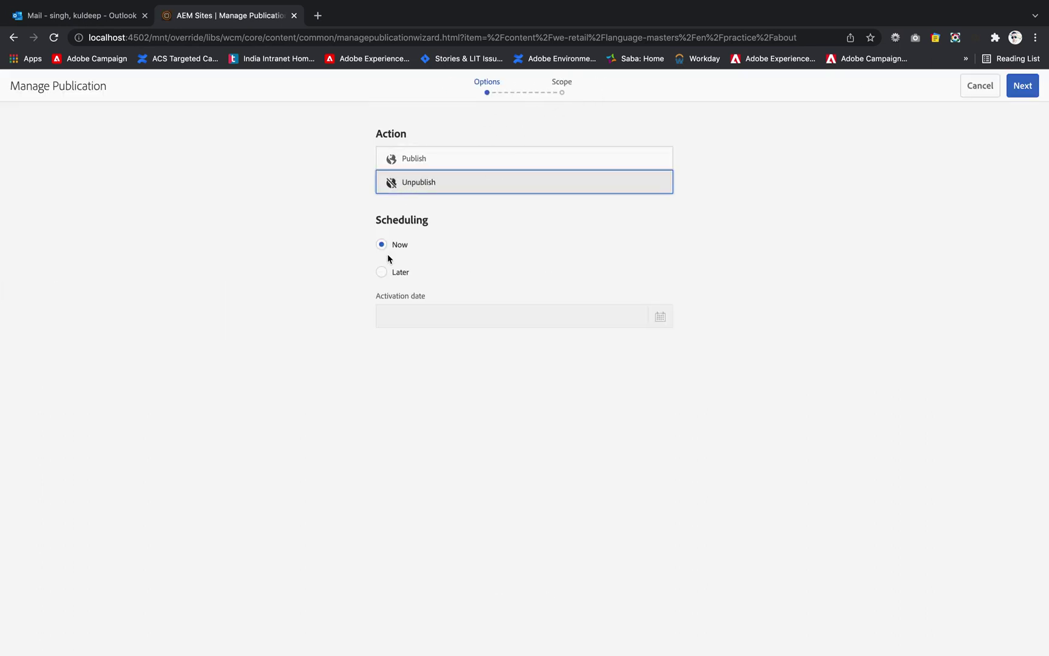
click(1031, 84)
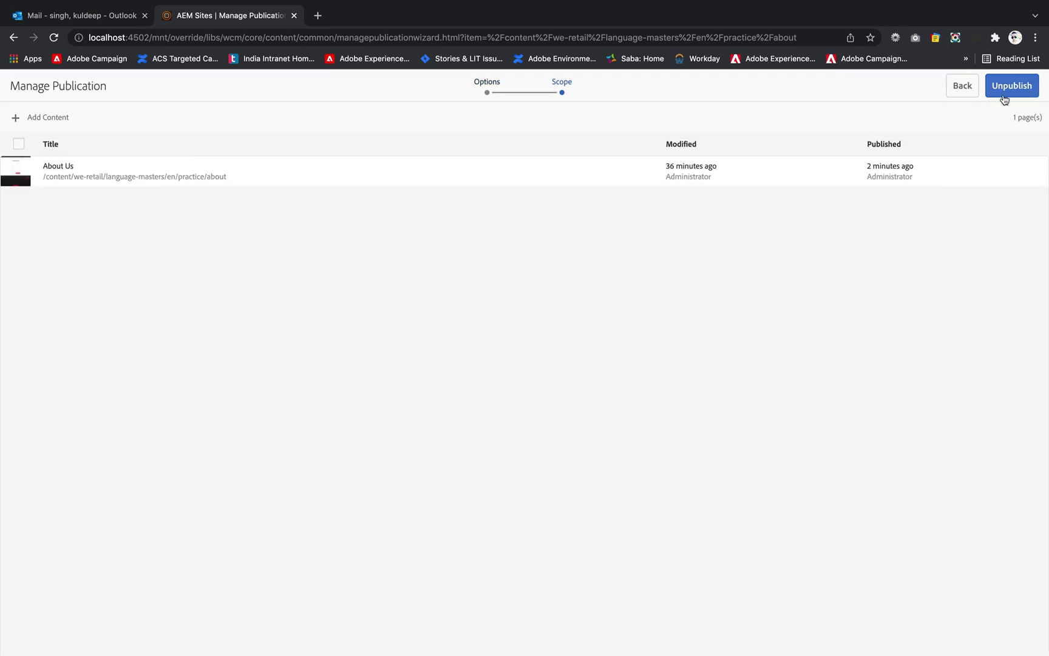
click(1009, 92)
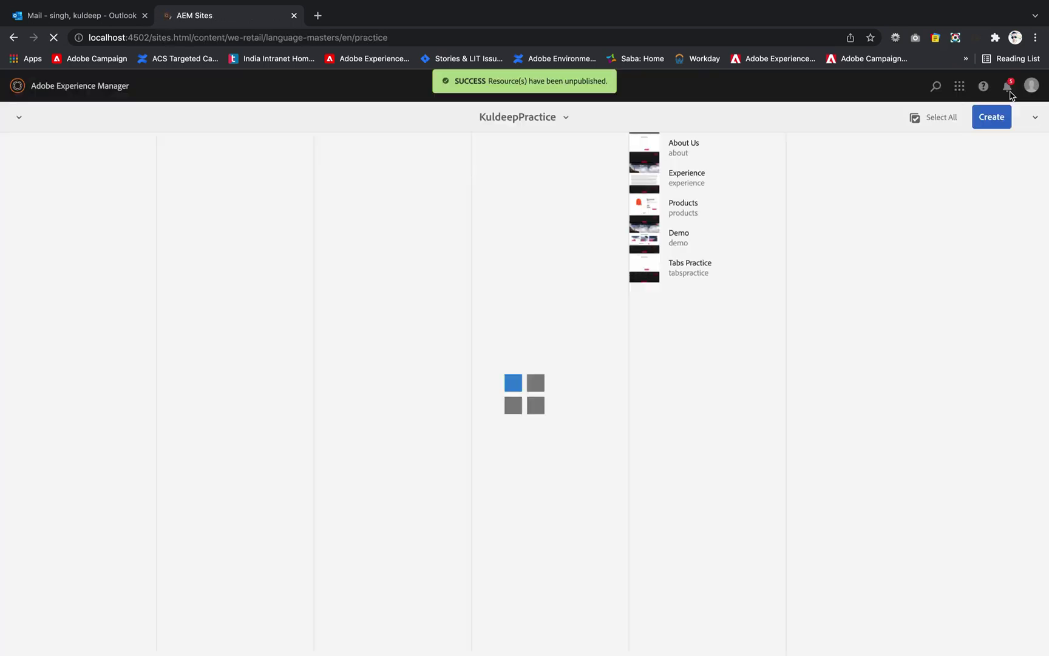
click(686, 154)
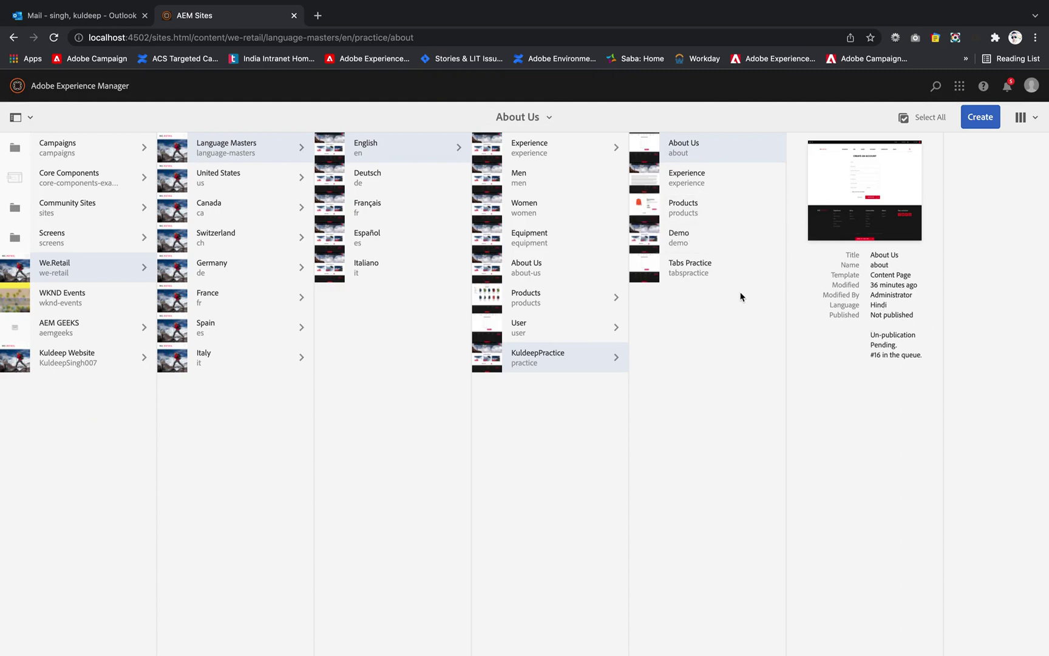
click(645, 181)
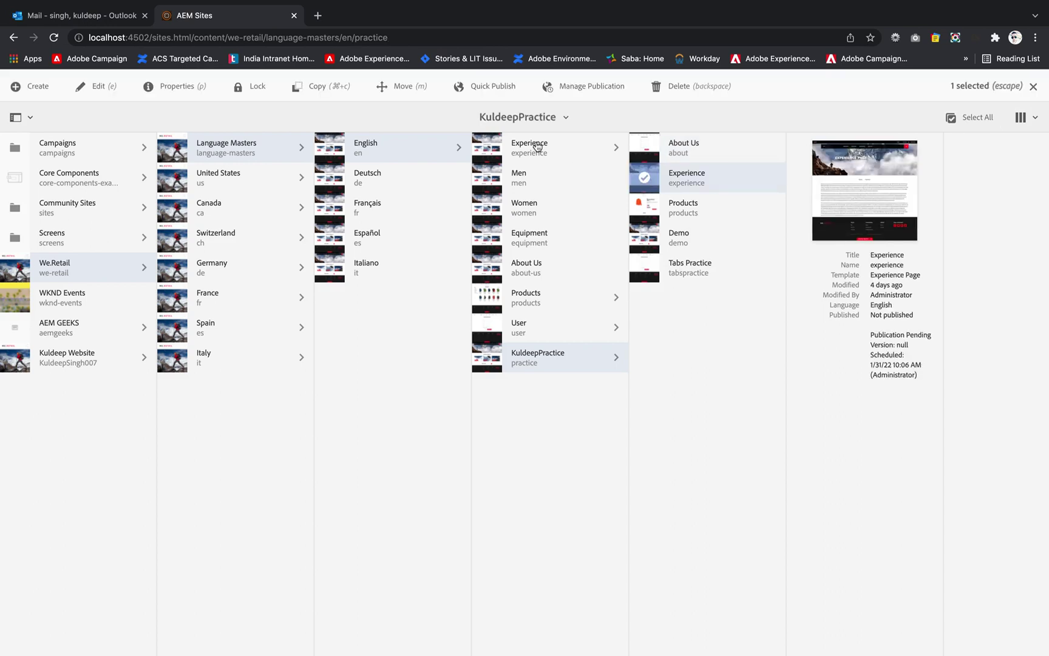
Unpublish the Experience page now through Manage Publication
click(584, 87)
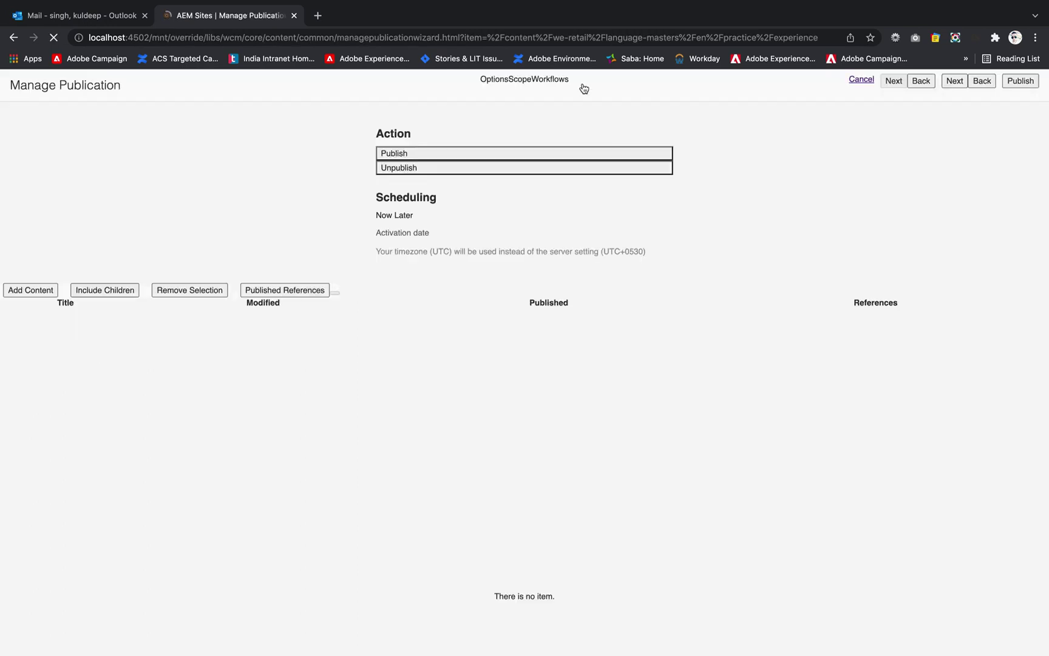
click(417, 189)
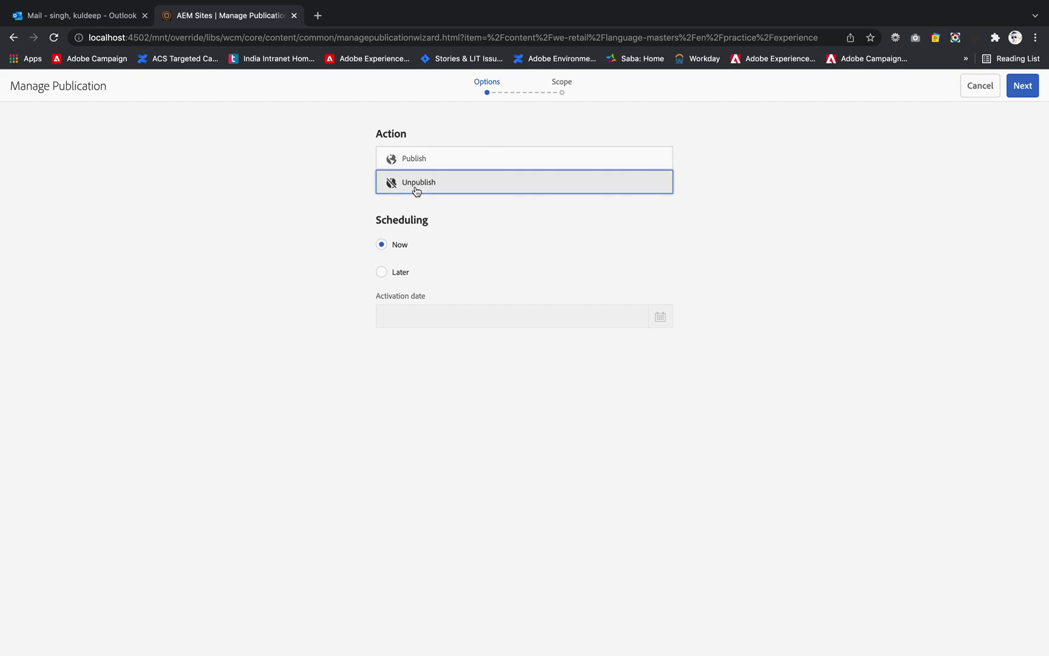
click(1020, 87)
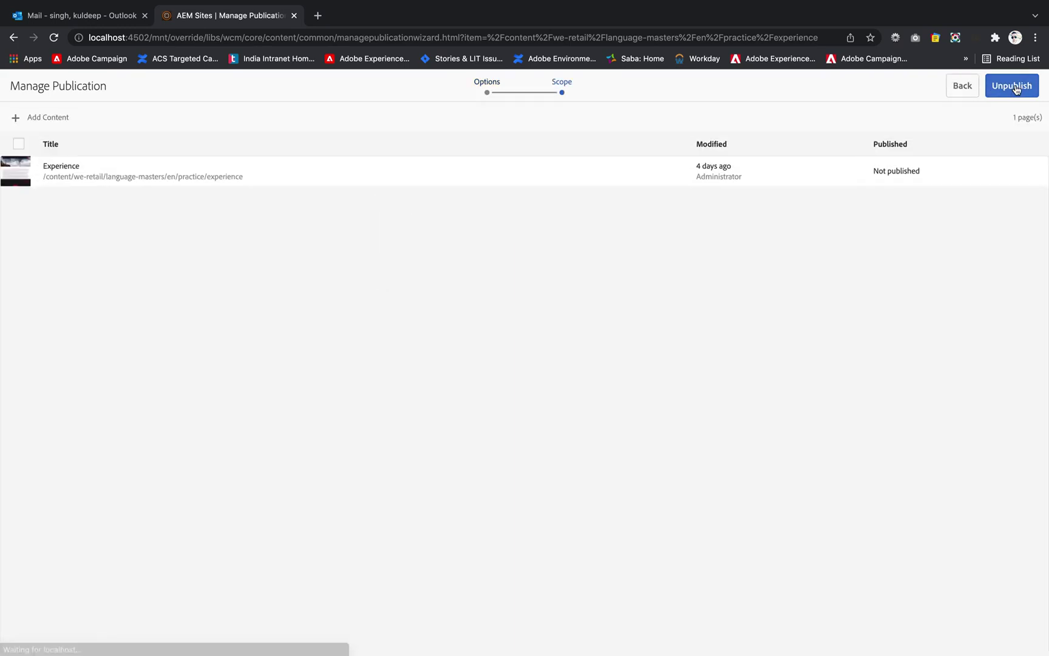
click(1011, 86)
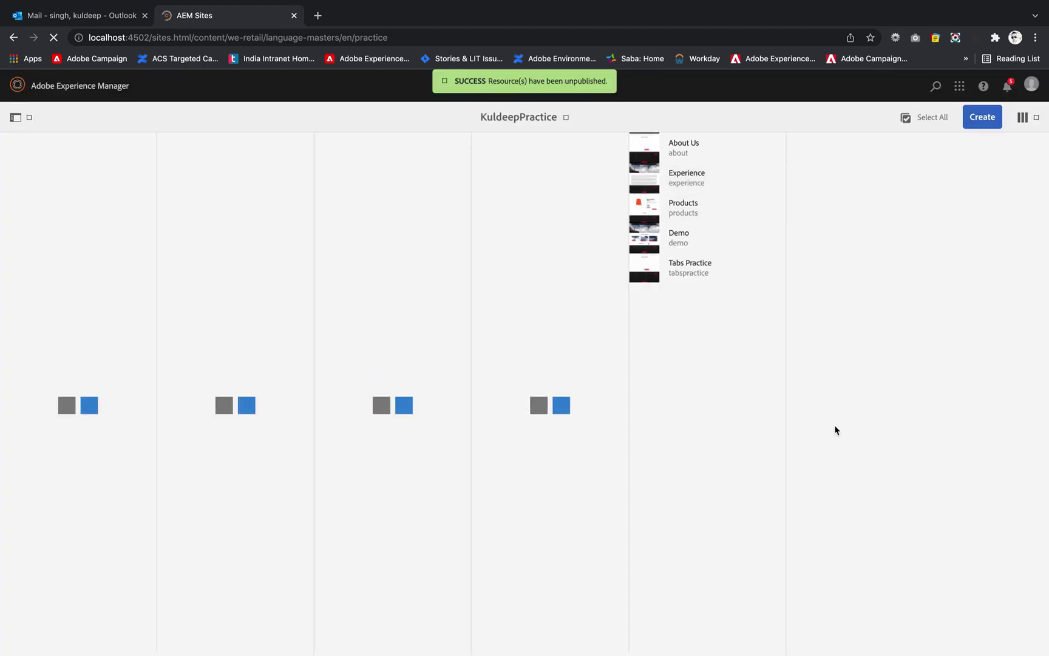
Check Experience's status, then complete its Waiting for activation work item from notifications
click(687, 176)
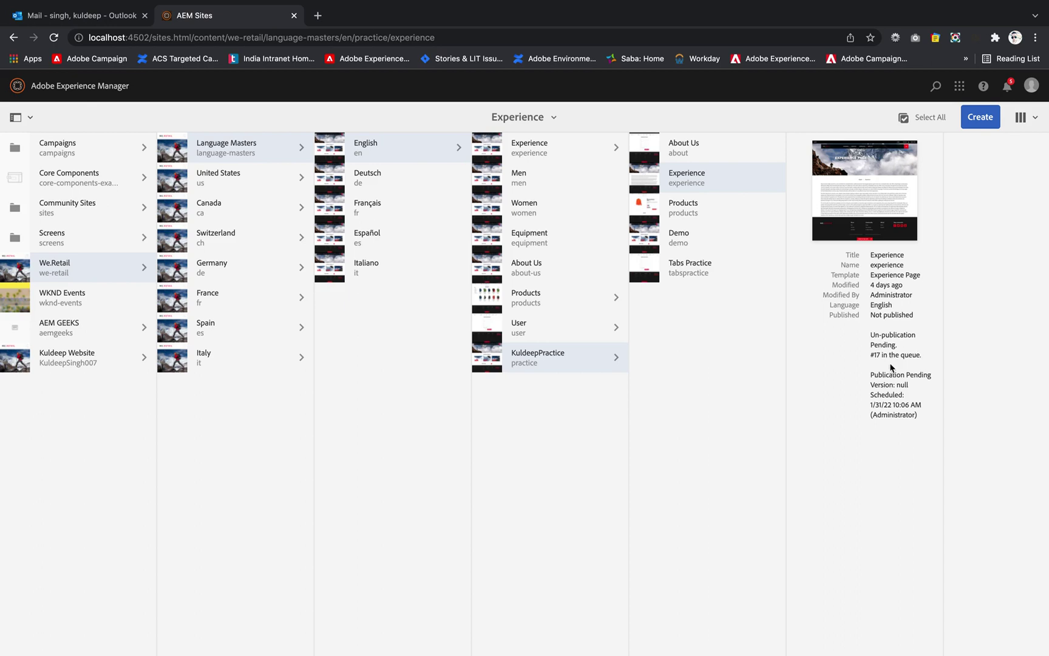
click(1007, 86)
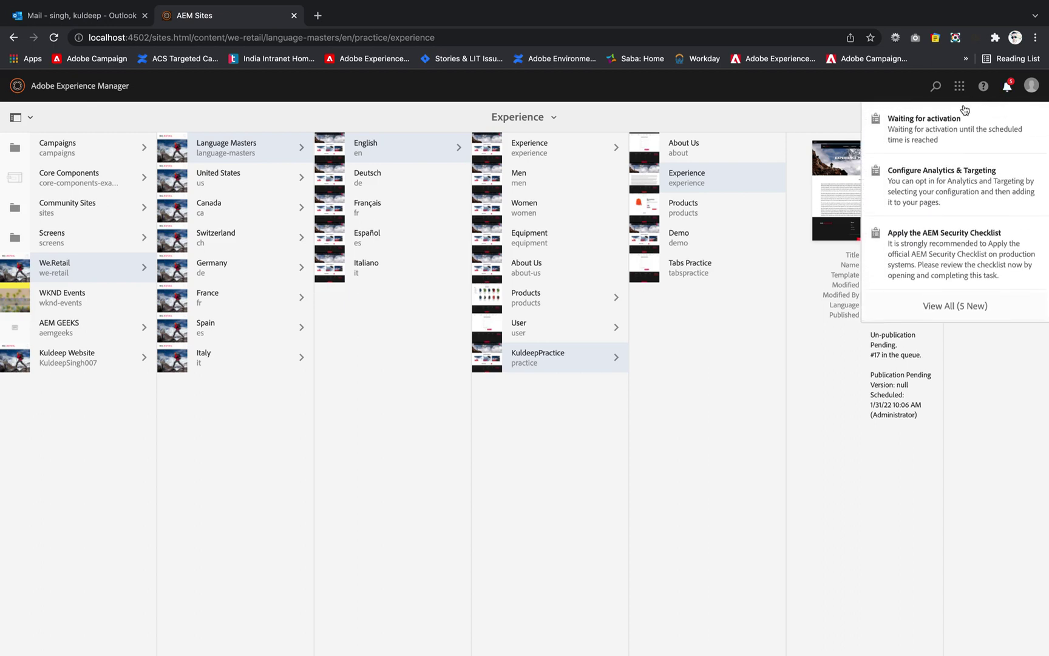
click(931, 136)
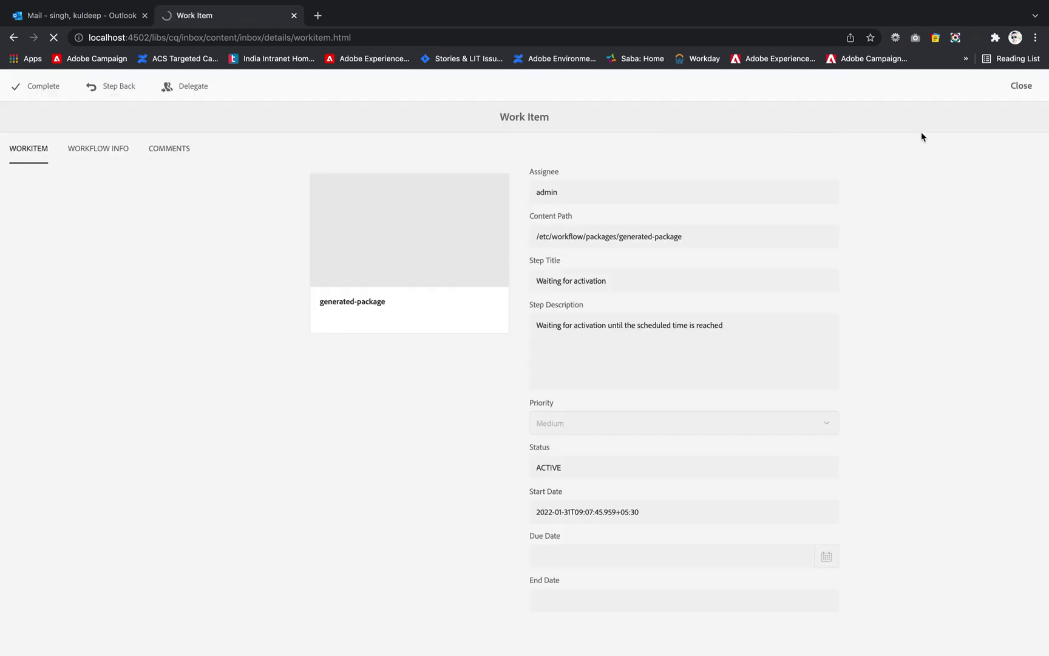
click(24, 87)
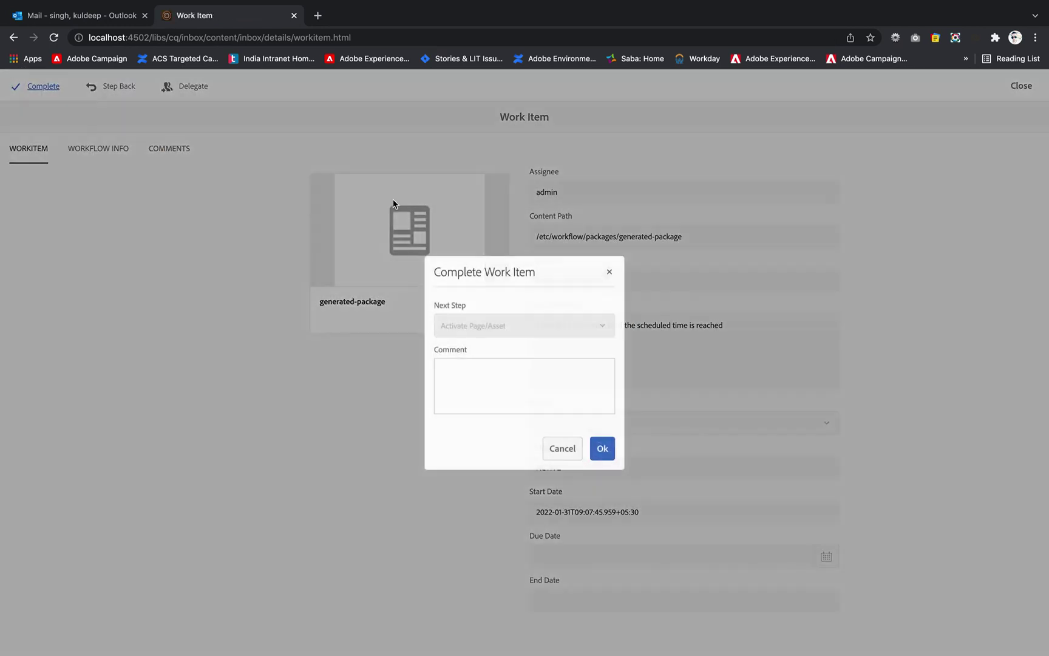
click(602, 448)
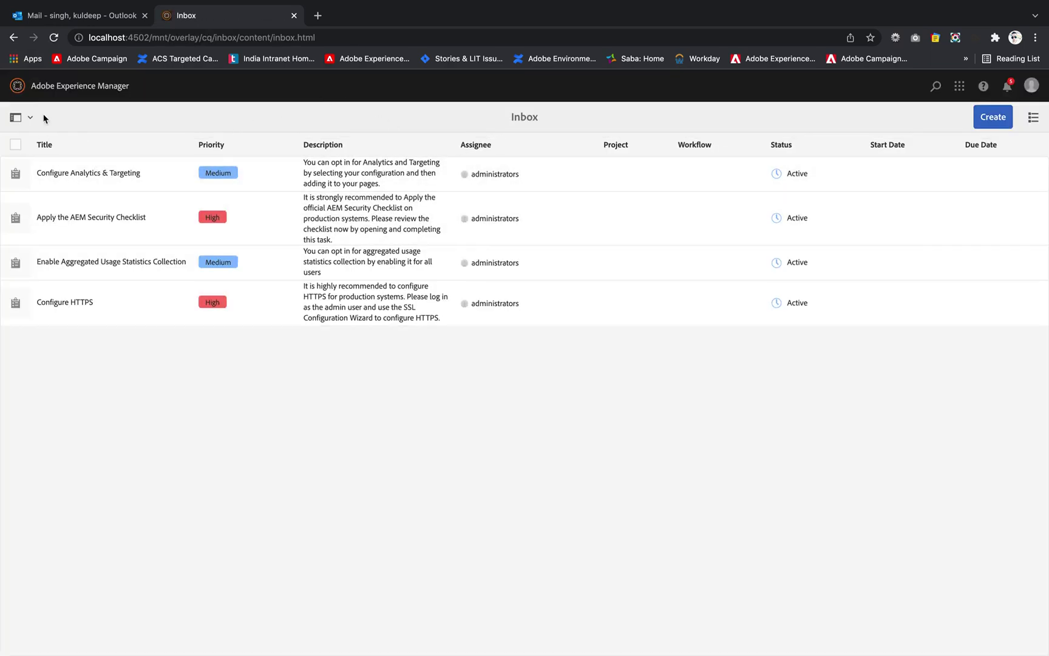
click(13, 37)
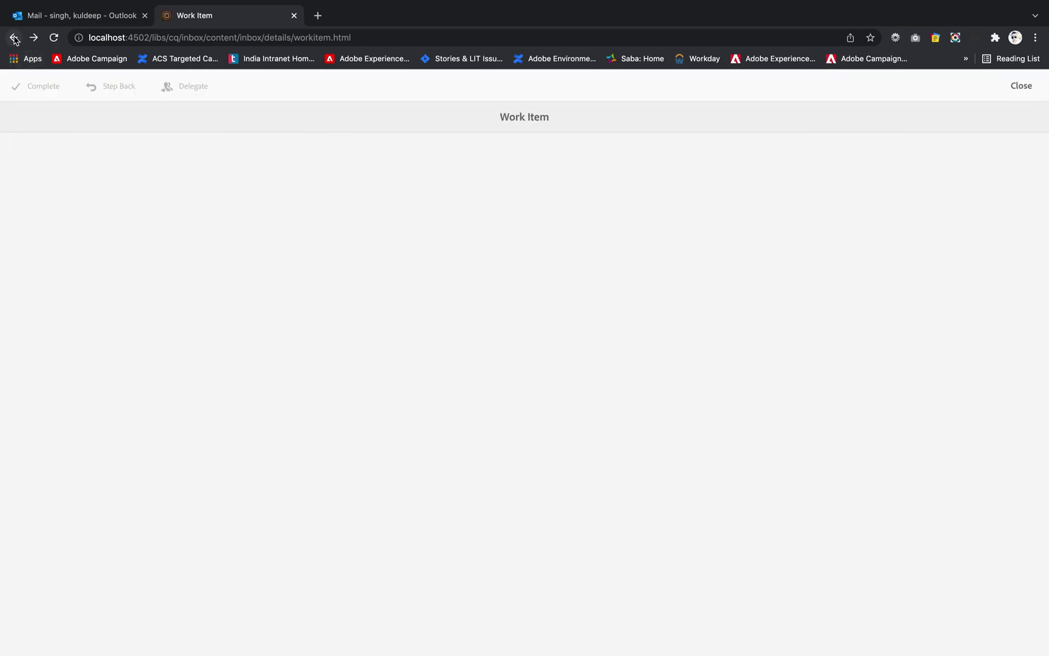
Return to Sites and verify Experience is now published by workflow-process-service
click(13, 38)
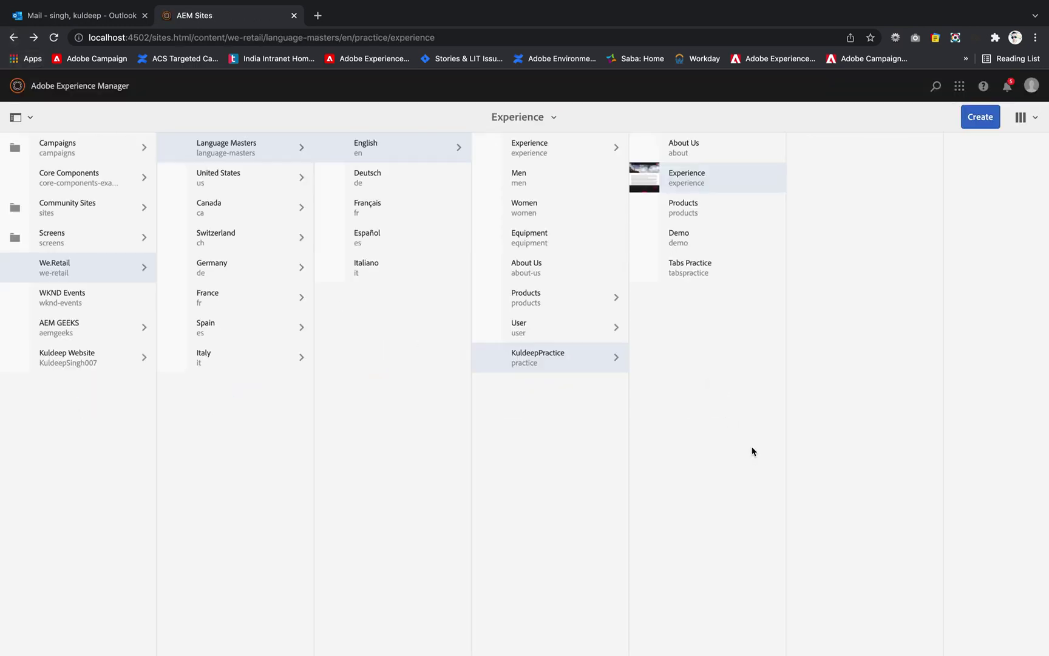
click(713, 178)
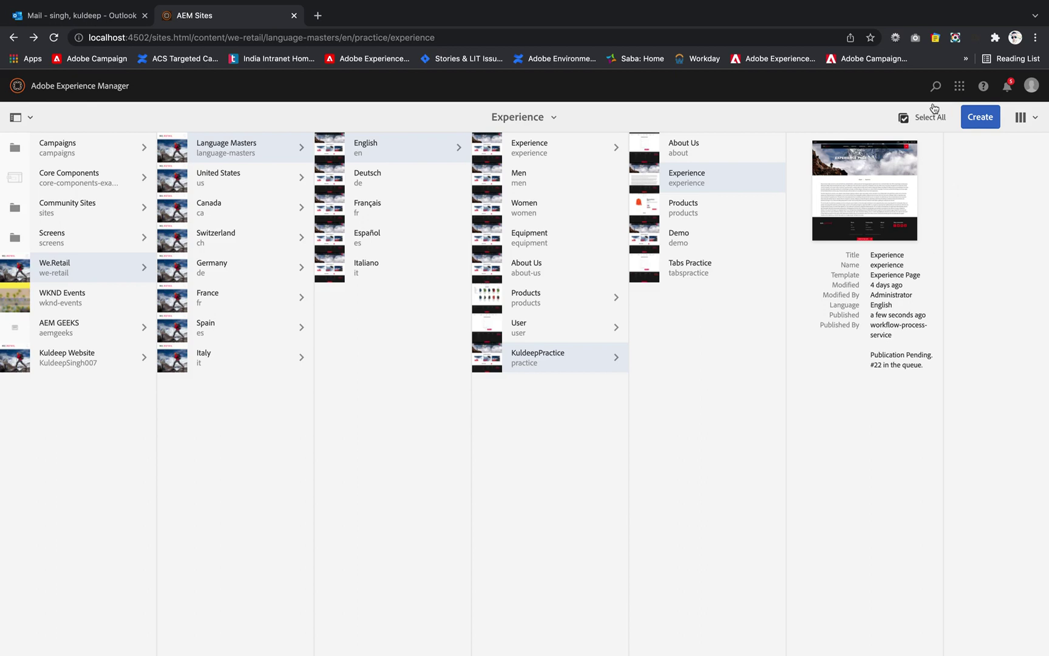
click(1007, 86)
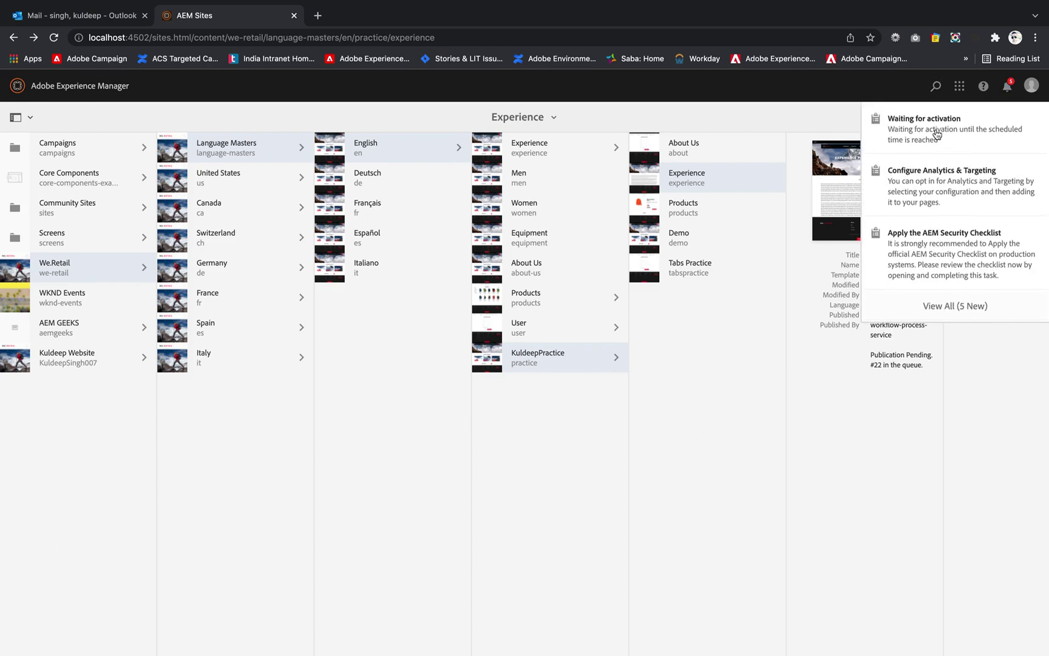
click(945, 142)
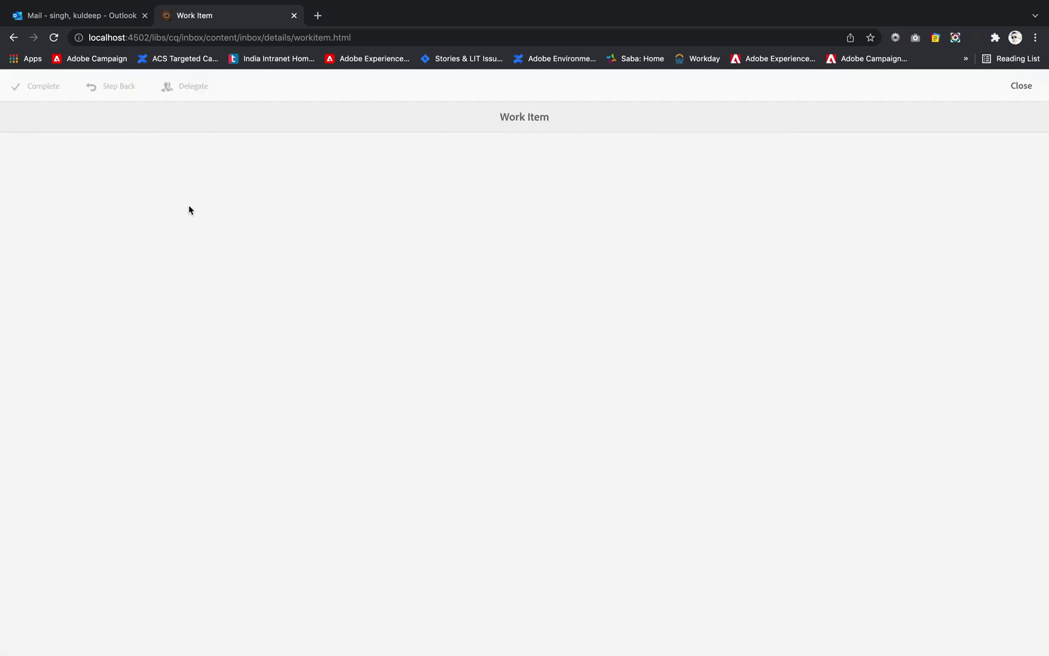
click(13, 37)
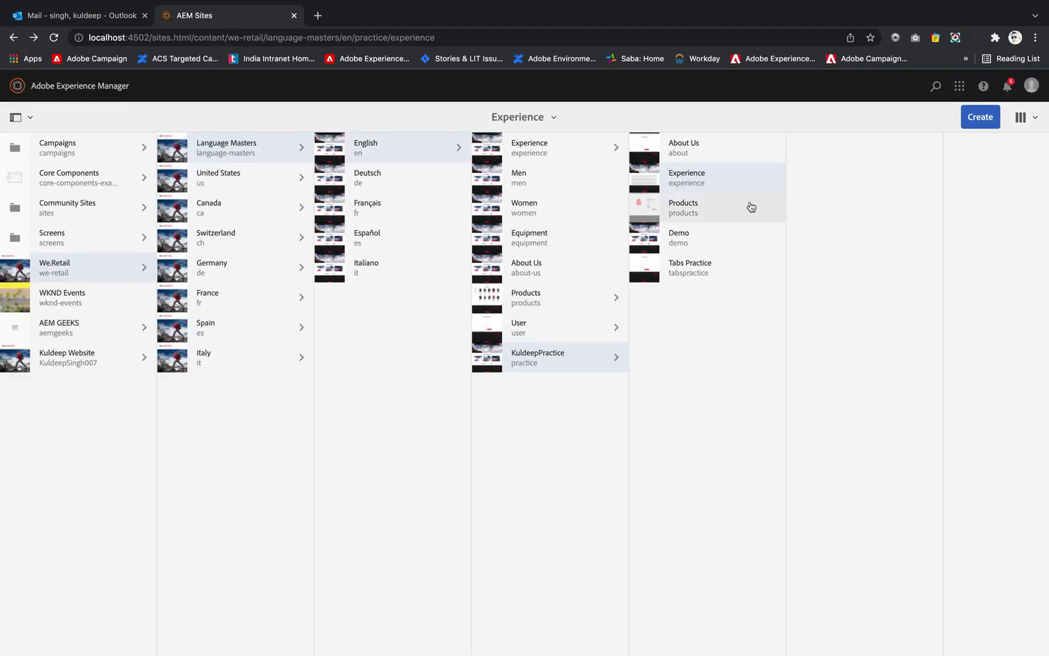
click(642, 178)
click(598, 86)
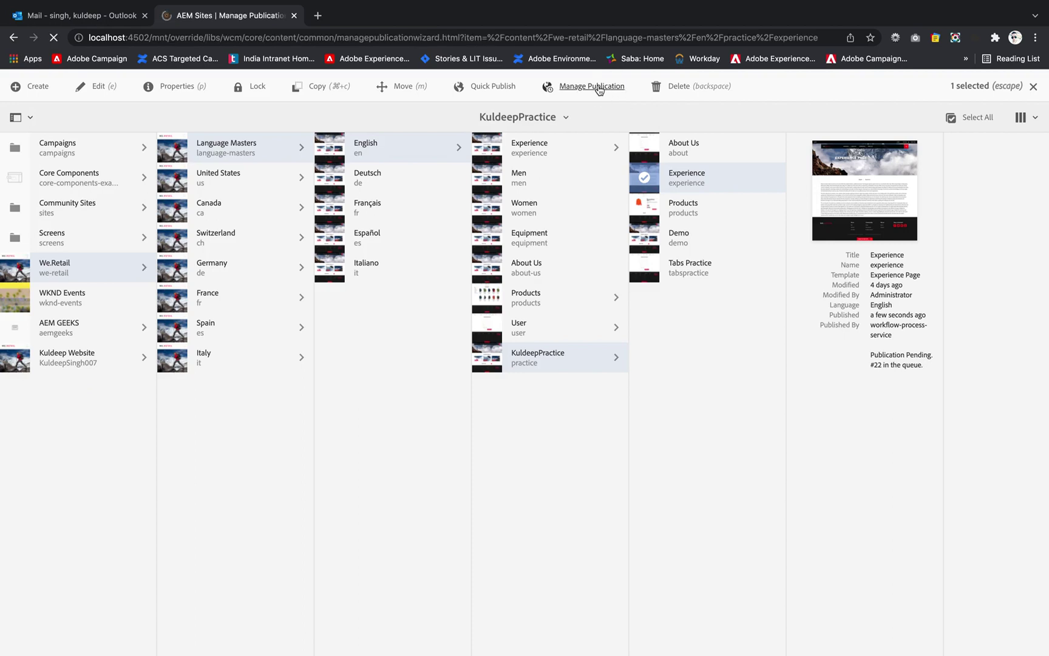
Unpublish the Experience page immediately, then reselect it to confirm it shows Not published
click(401, 182)
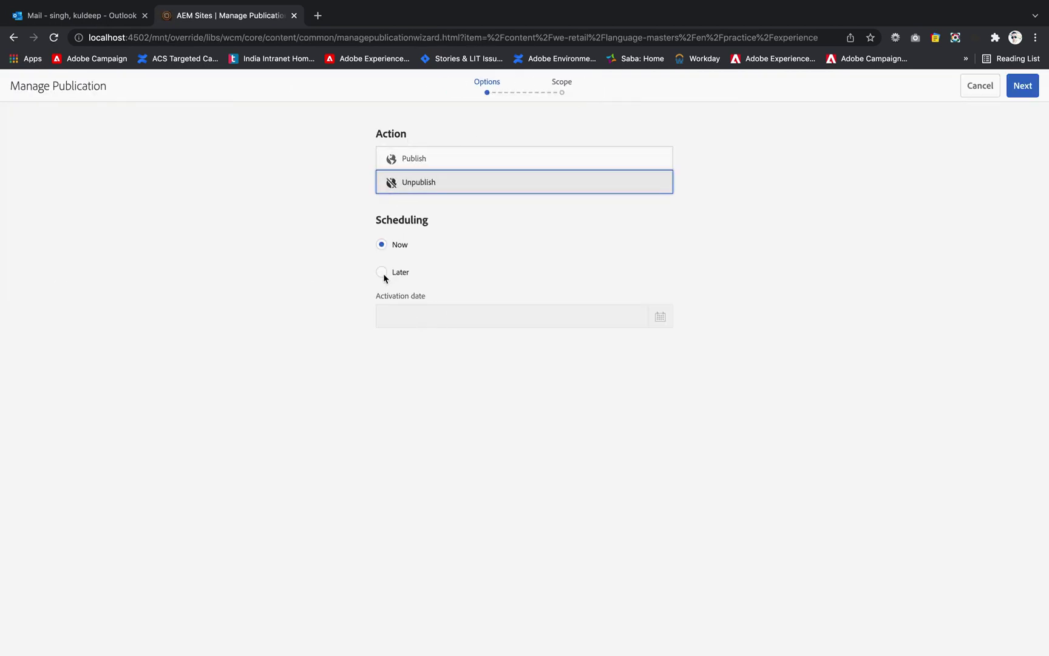
click(1023, 86)
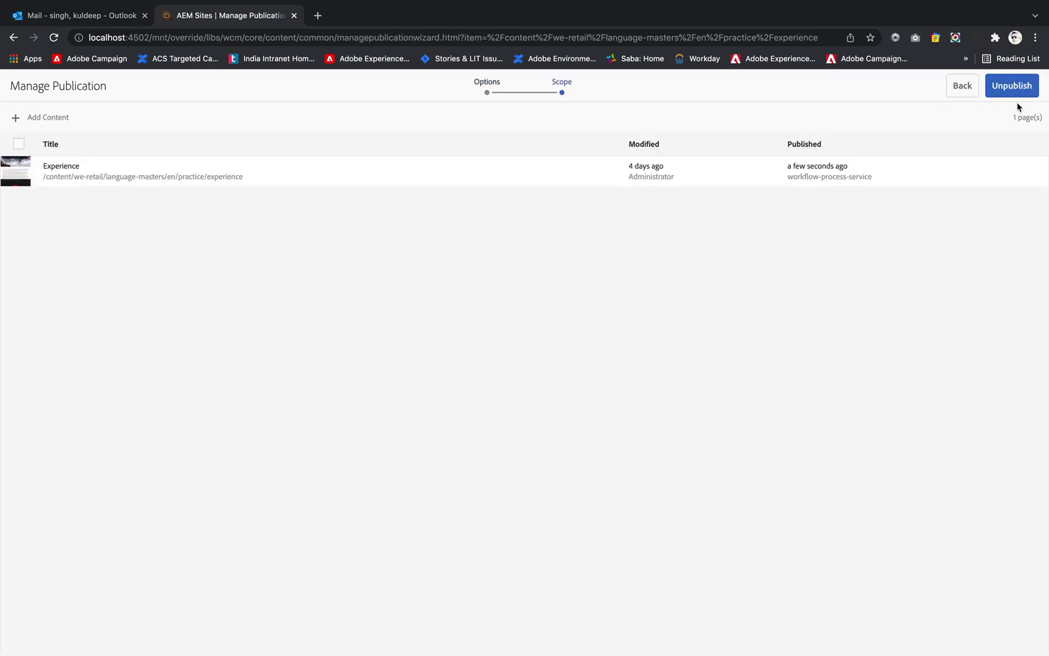
click(1012, 86)
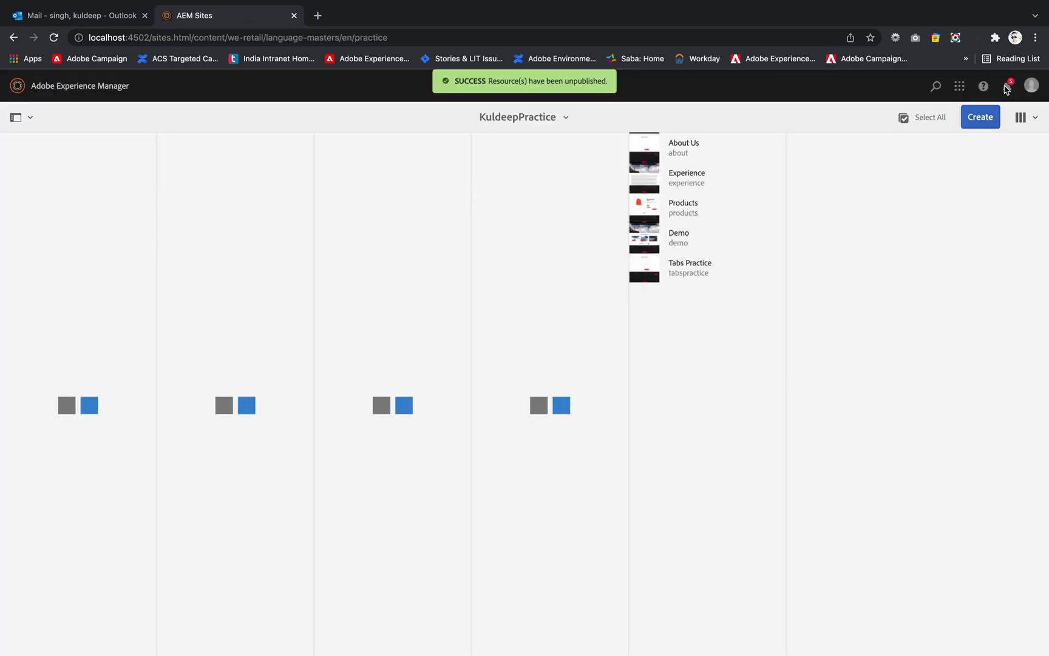
click(645, 178)
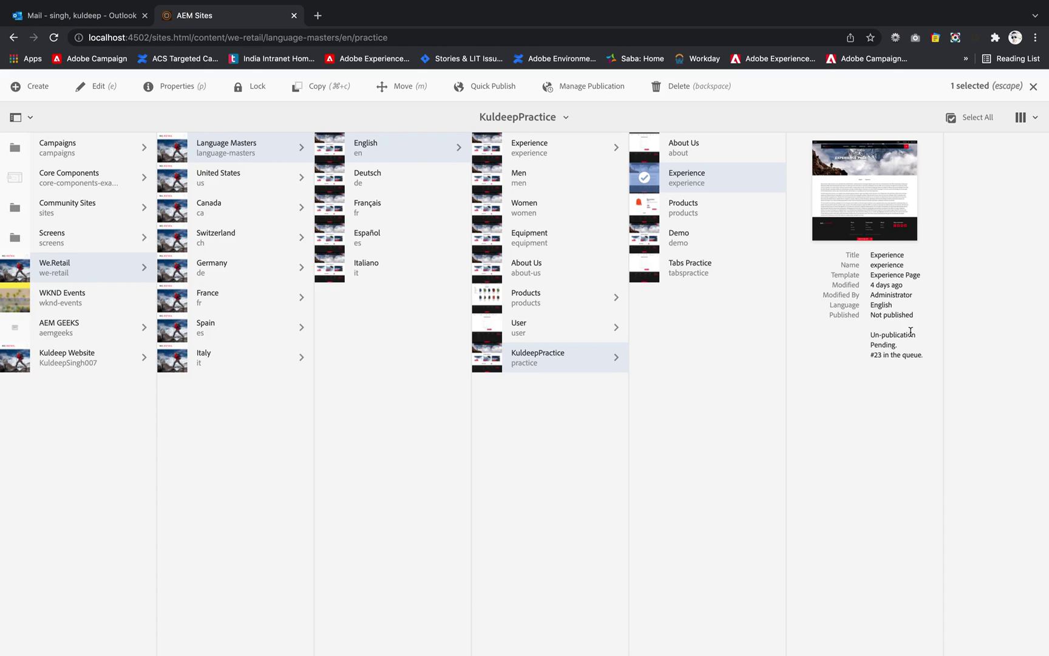
Clear the selection, view all four Inbox tasks from notifications, and bring up the main navigation
click(1034, 88)
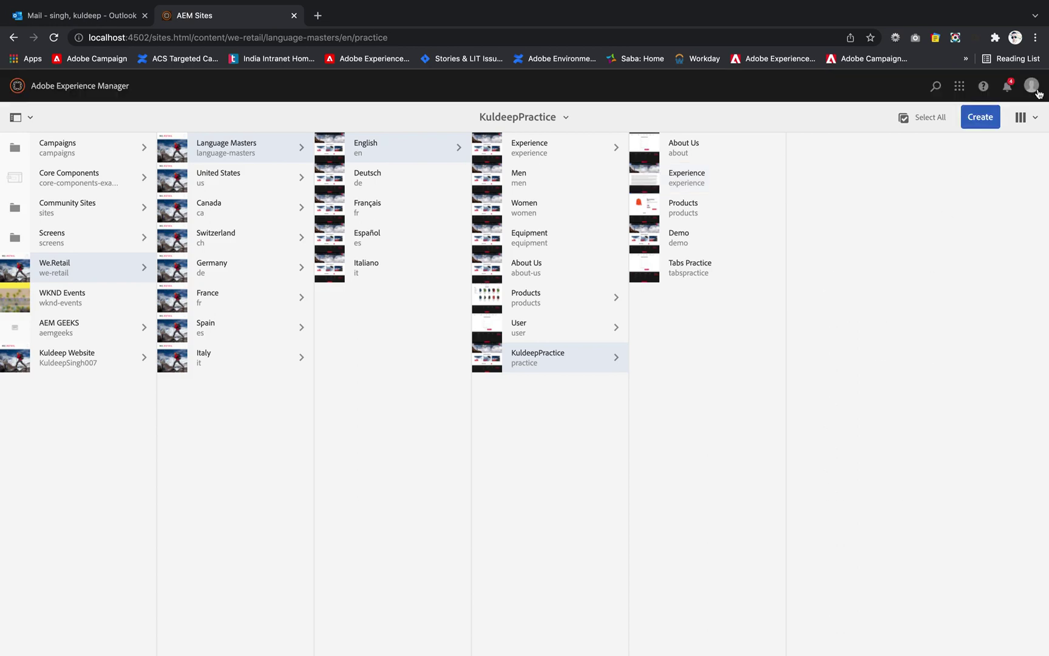
click(1003, 89)
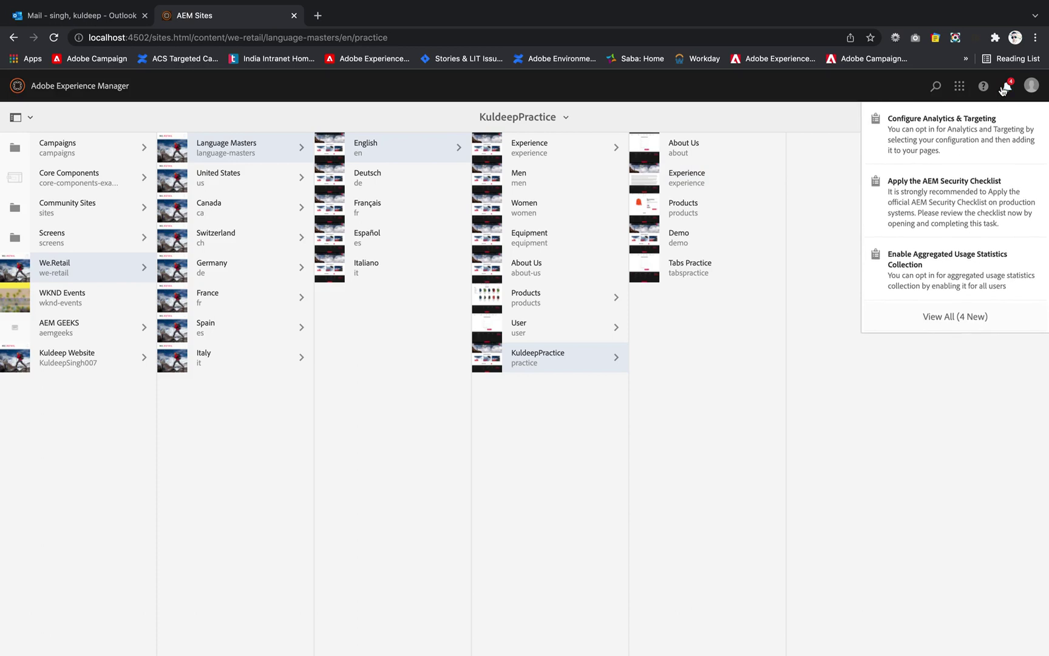
click(941, 315)
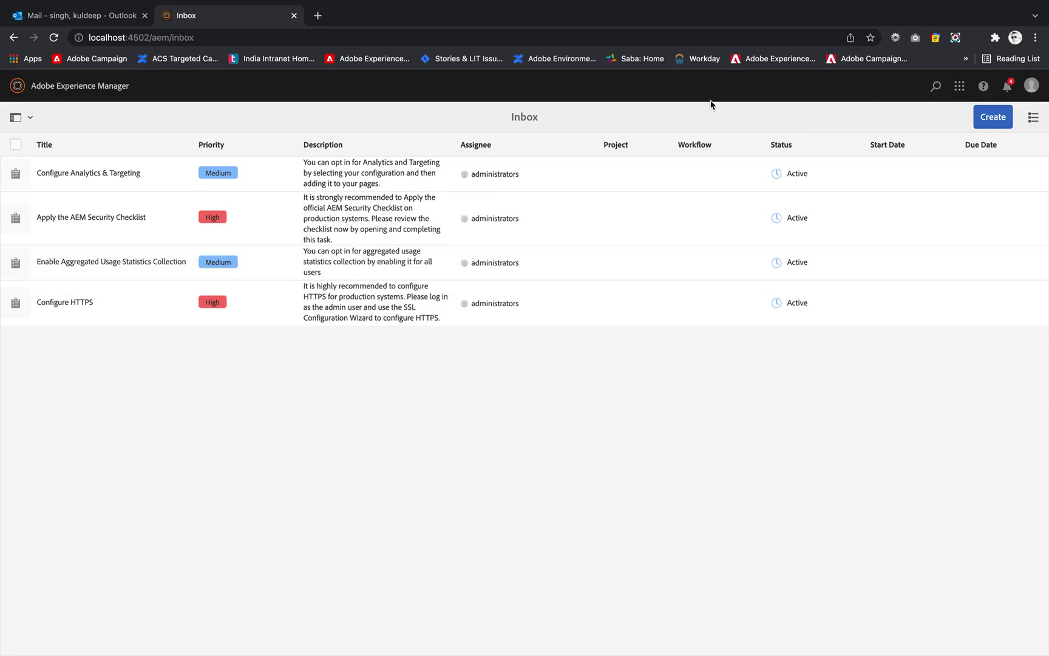
click(59, 84)
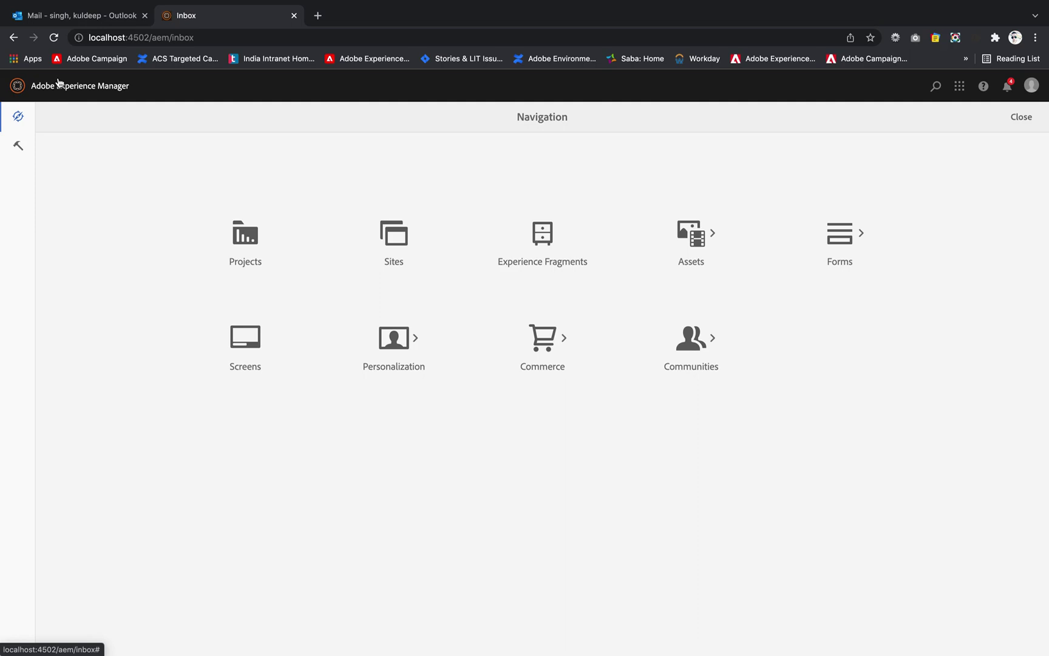
Bring Chrome out of full-screen mode while keeping the AEM Navigation panel open
mouse_move(697, 3)
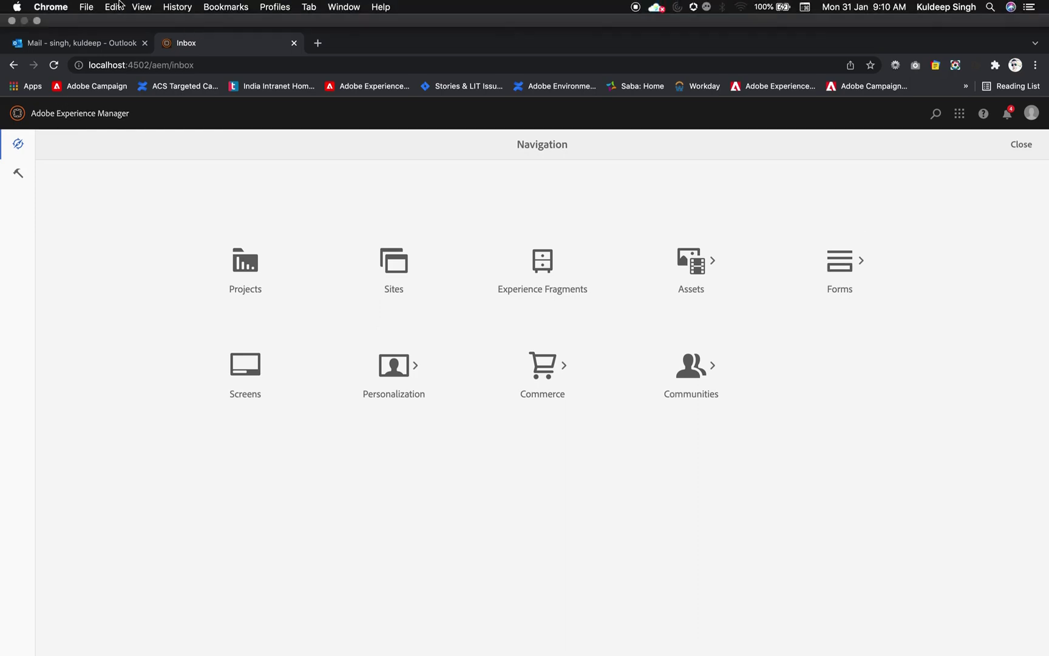